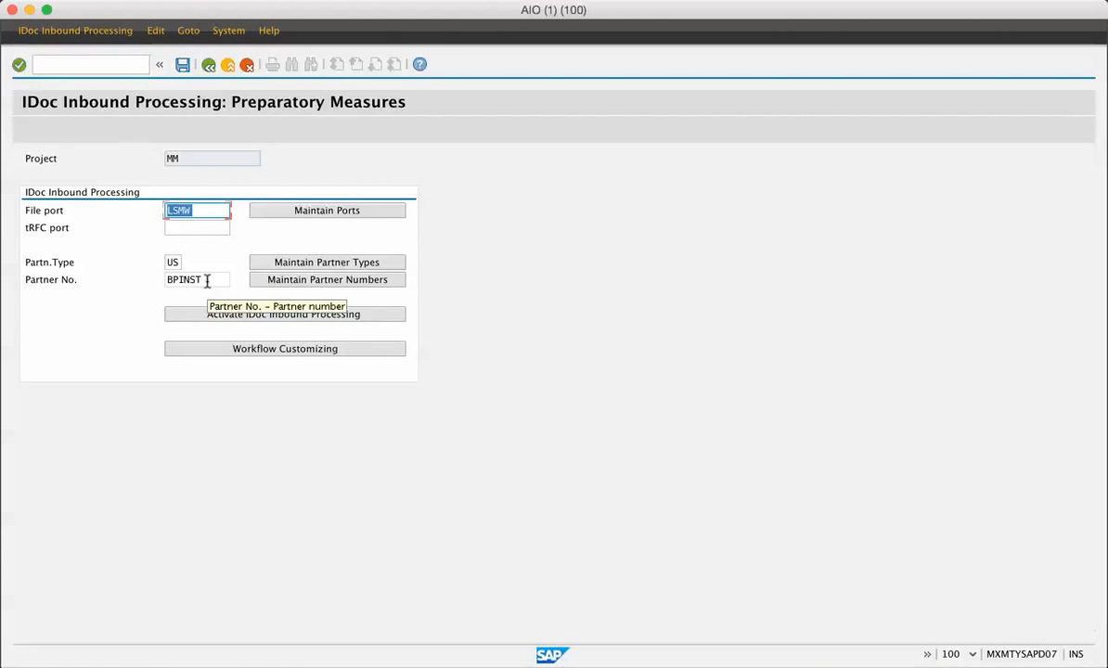
Step: Open object PO of project MM, subproject DOCS, and review its BAPI import method under the object attributes in change mode
click(208, 65)
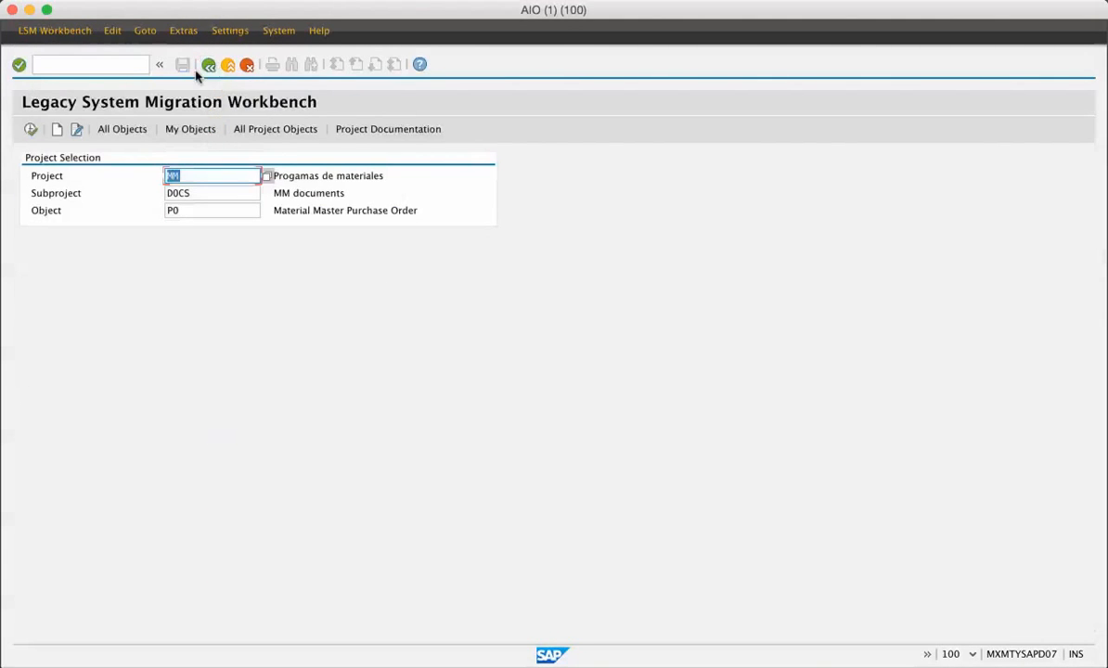
click(30, 130)
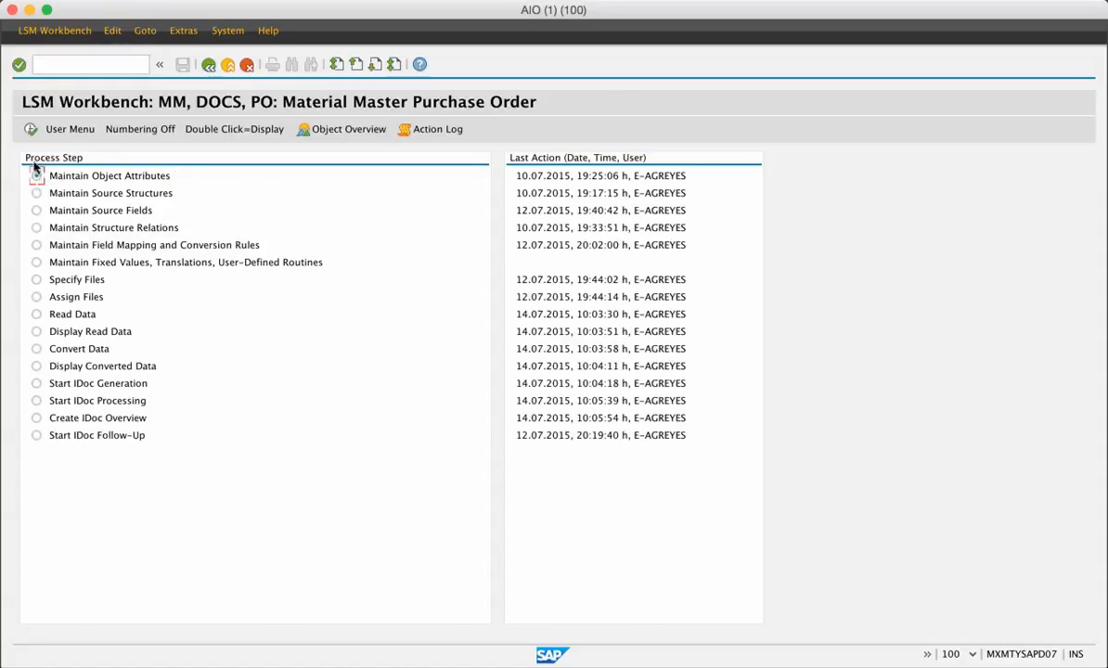
click(31, 130)
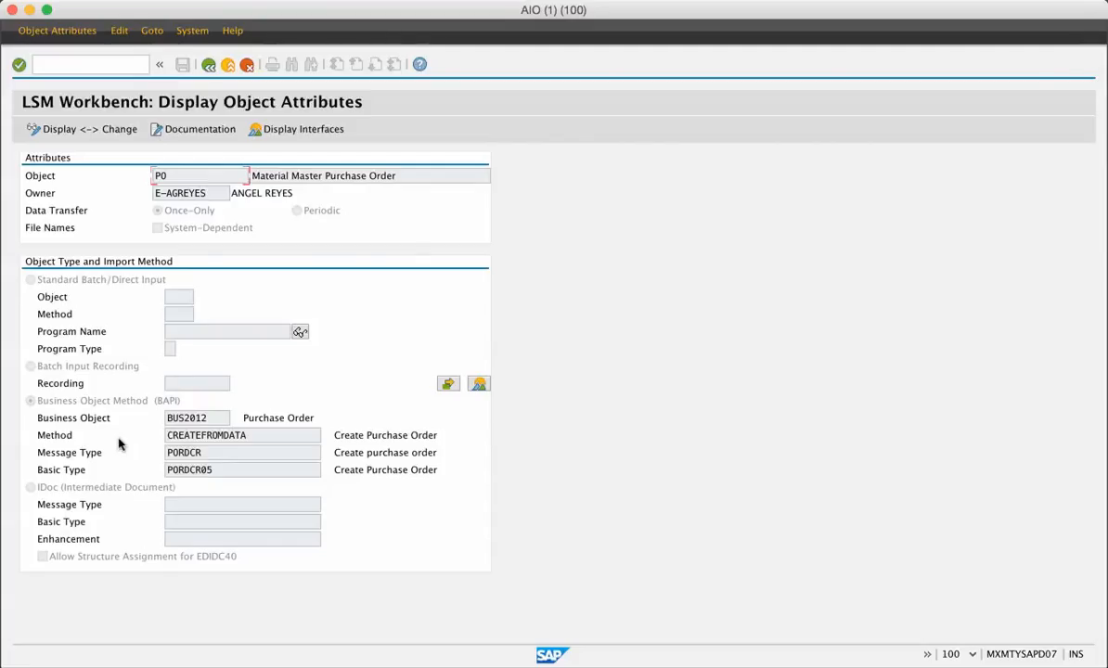
double_click(199, 417)
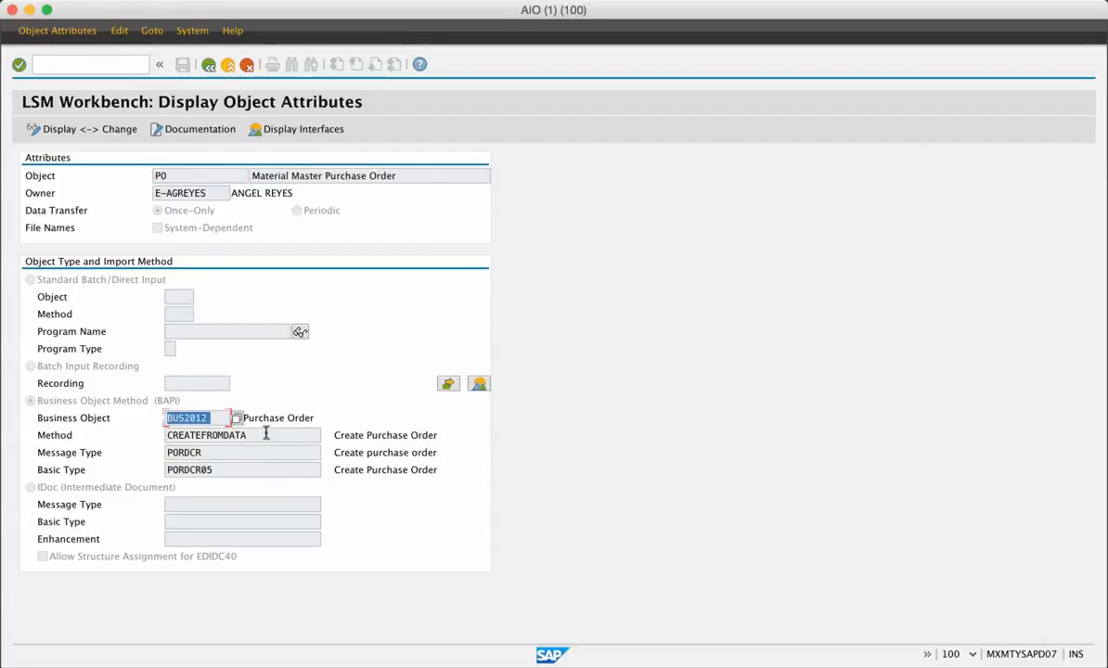
click(70, 129)
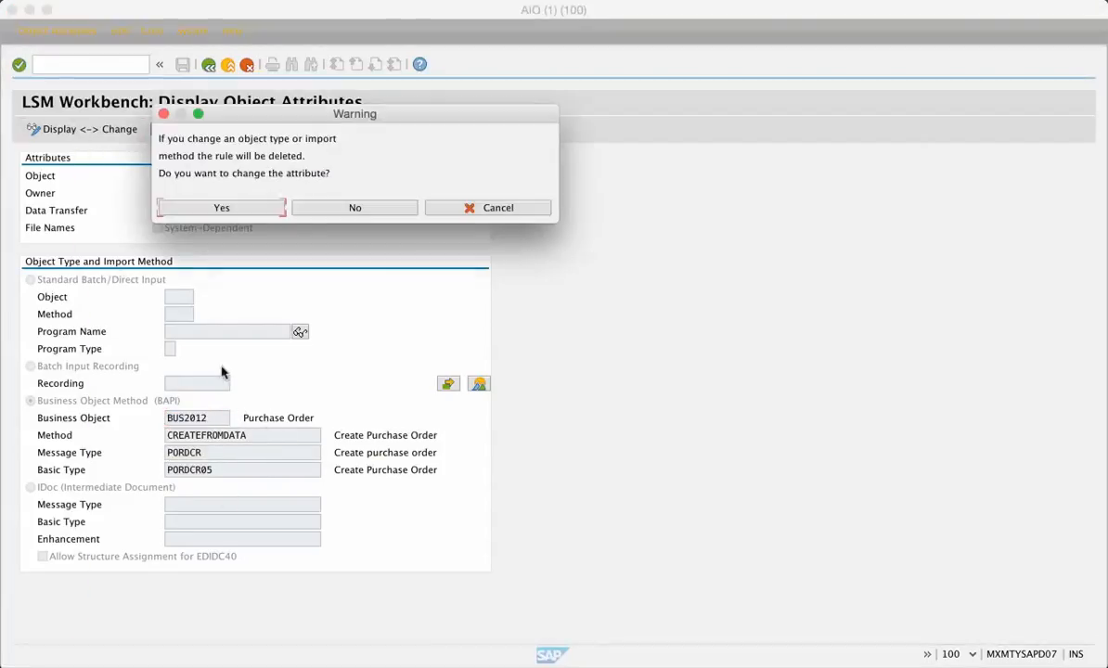
click(260, 208)
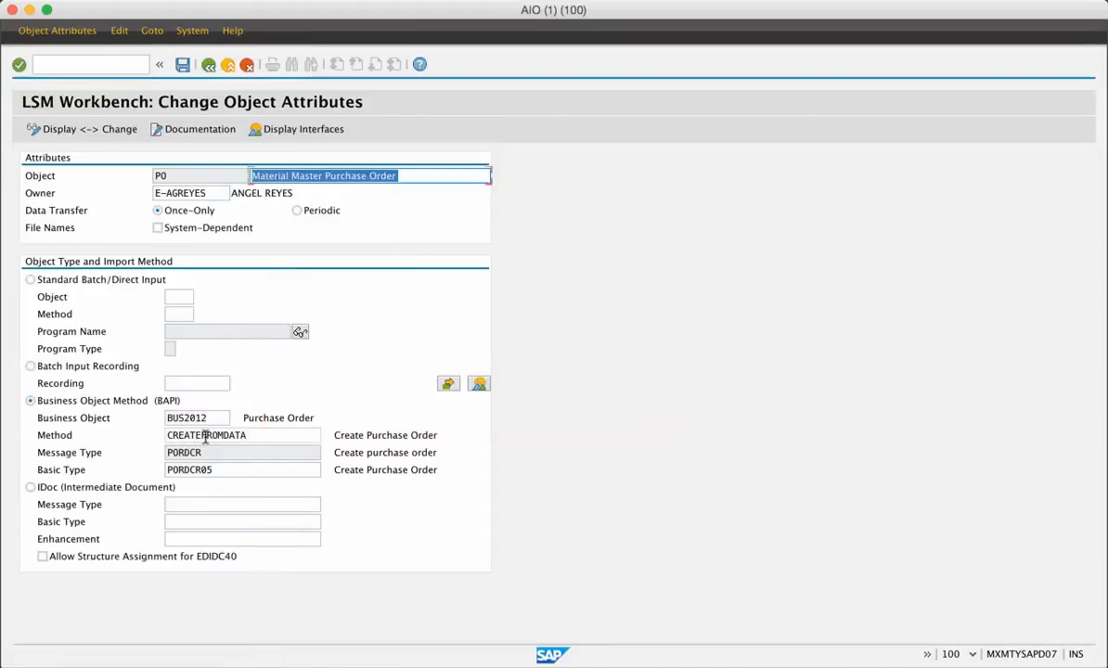
click(262, 437)
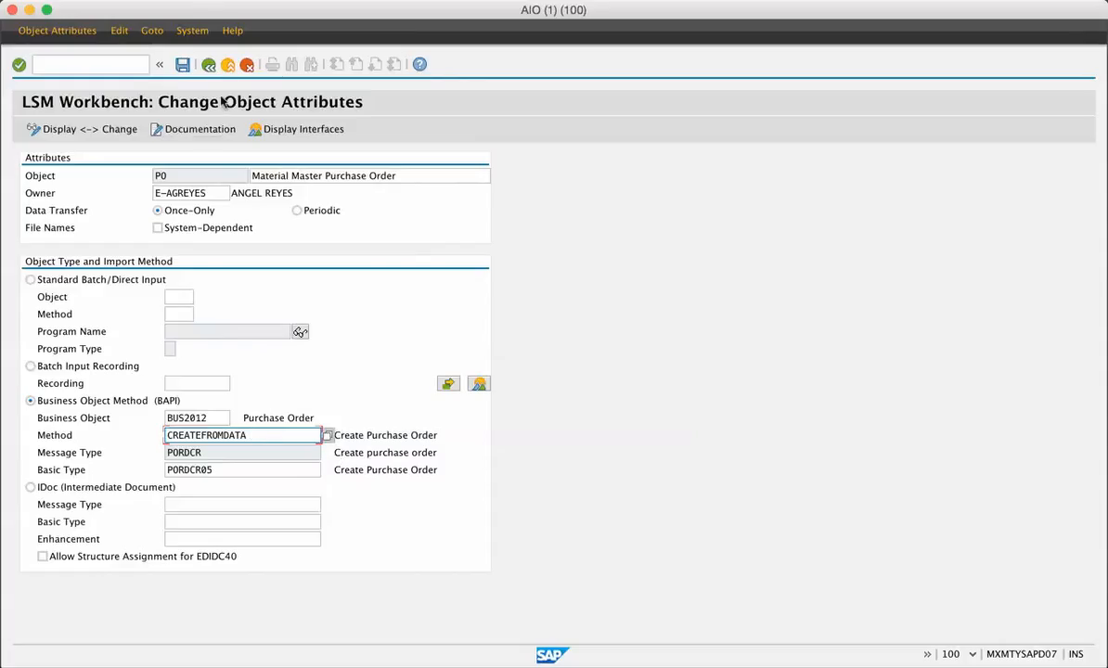
click(210, 68)
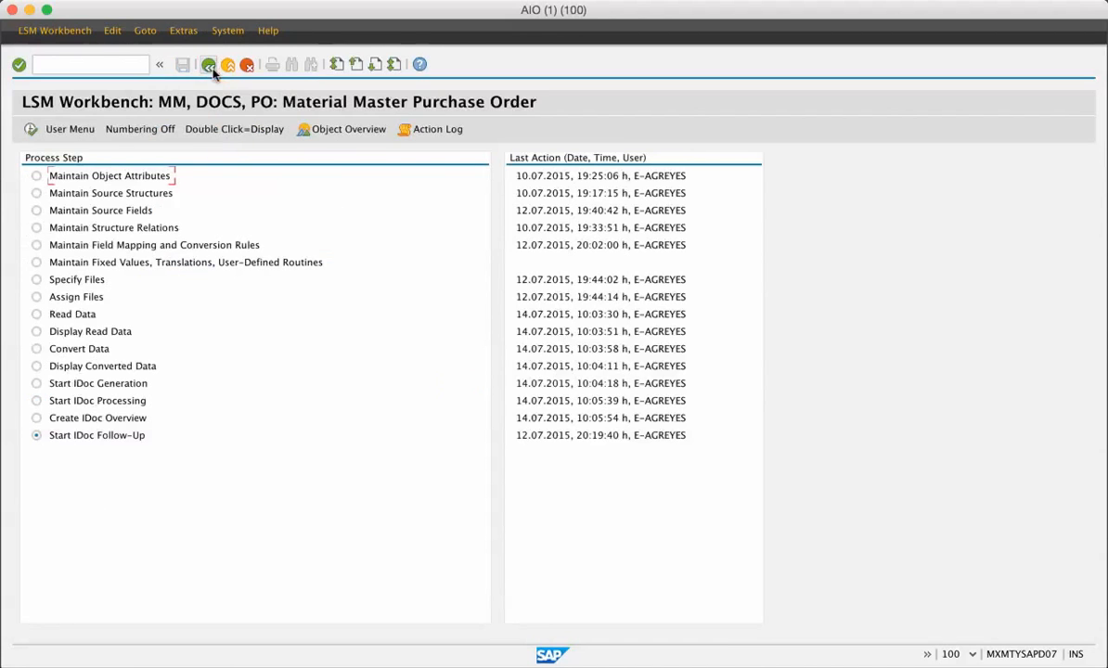
Step: Review the purchase order object's source structures and the source fields of its header and item data
click(36, 193)
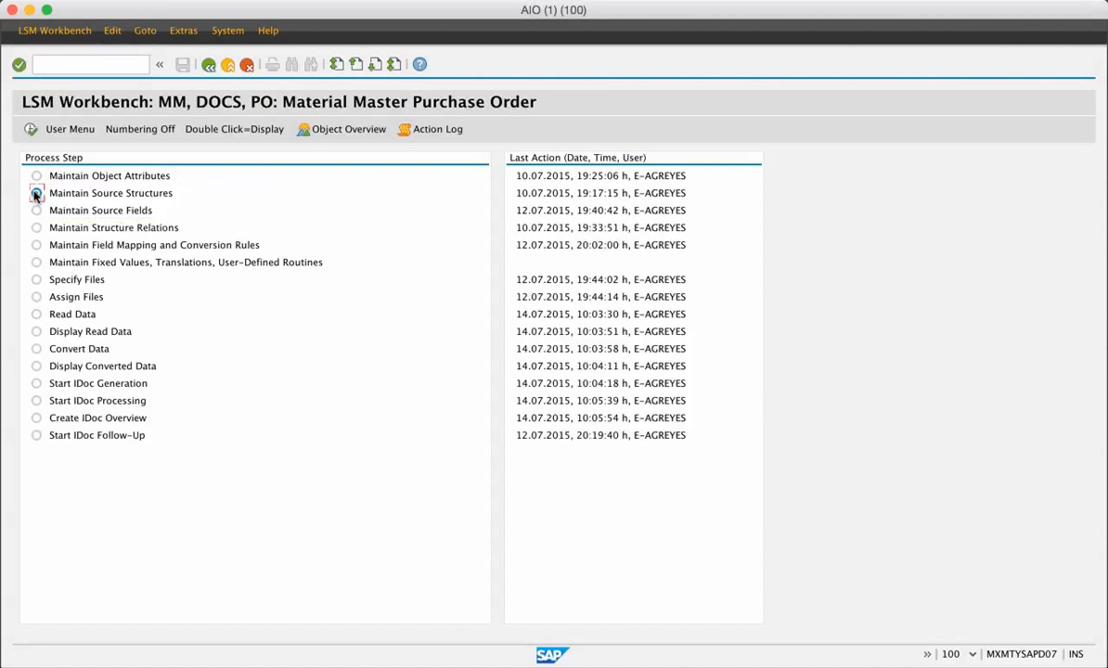
click(31, 129)
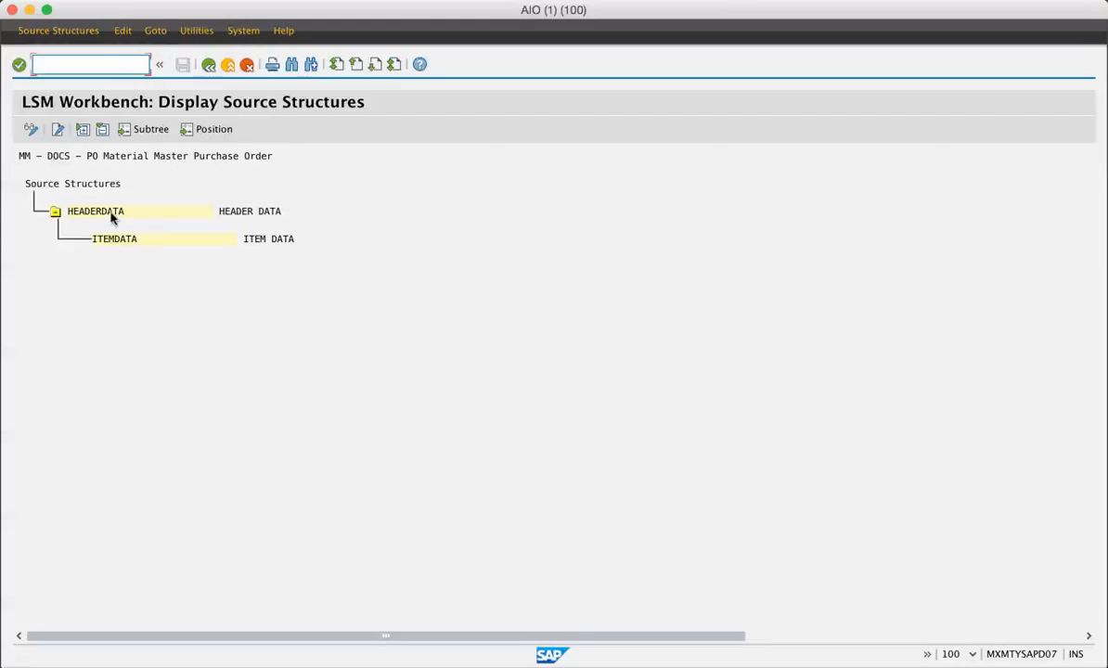
click(208, 65)
click(37, 210)
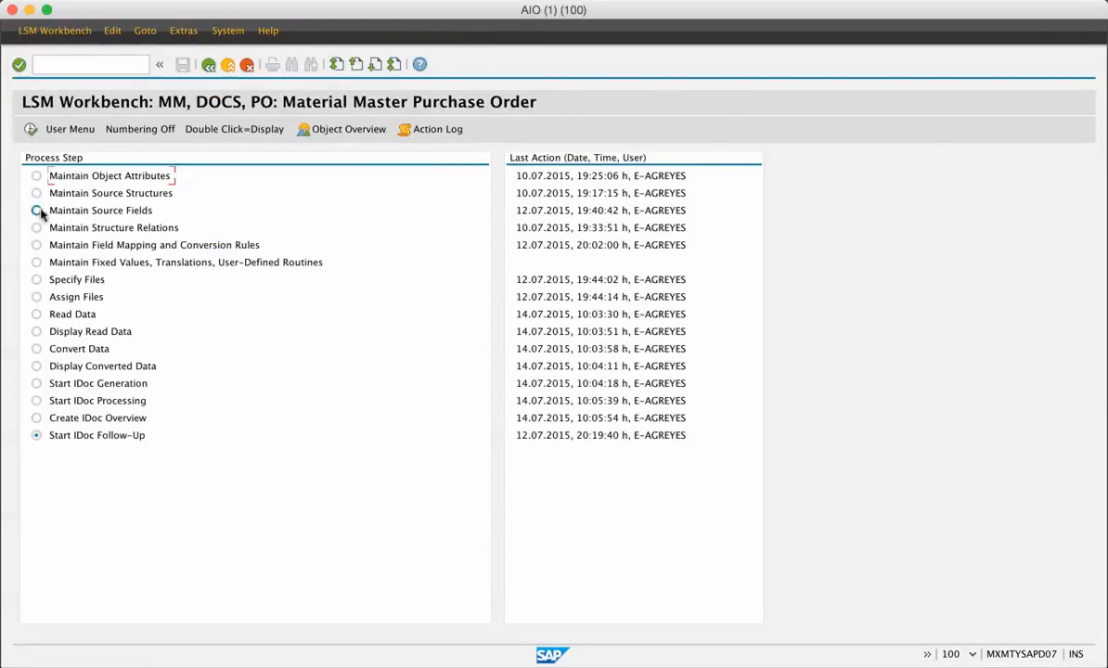
click(29, 132)
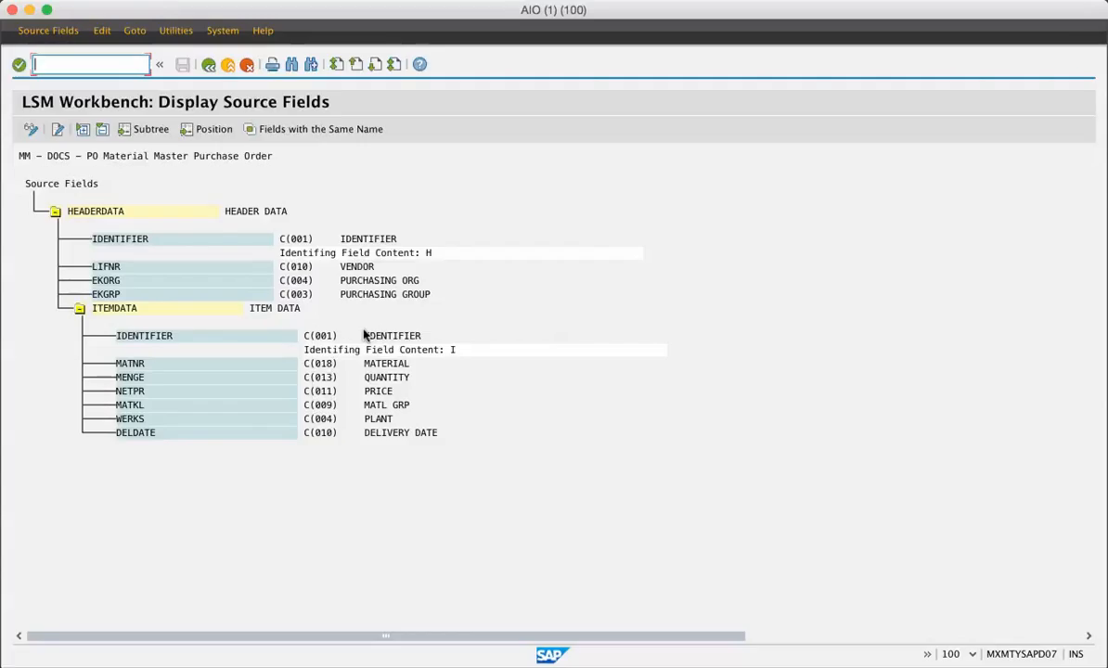
click(208, 64)
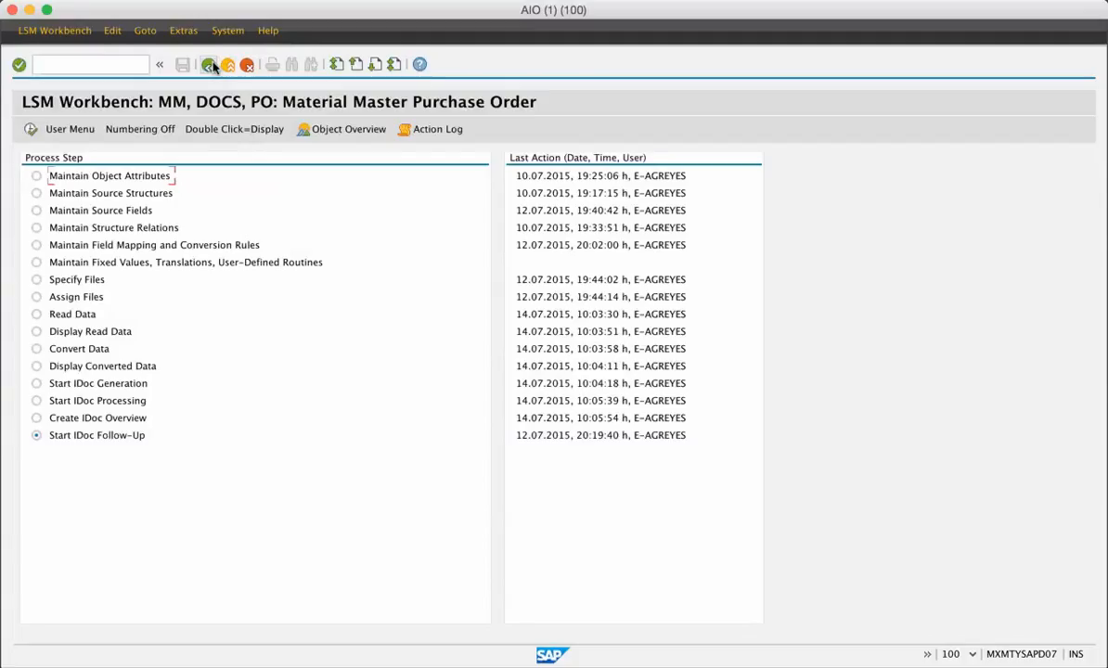
Step: Review the structure relations between the purchase order IDoc segments and the HEADERDATA and ITEMDATA source structures
click(36, 228)
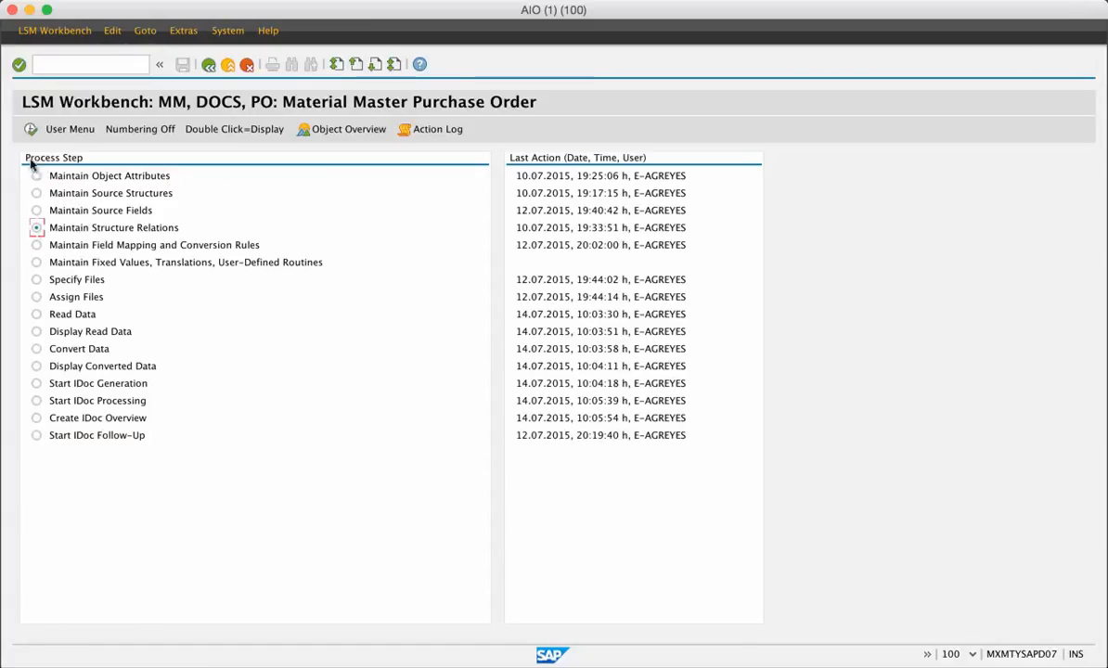
click(31, 130)
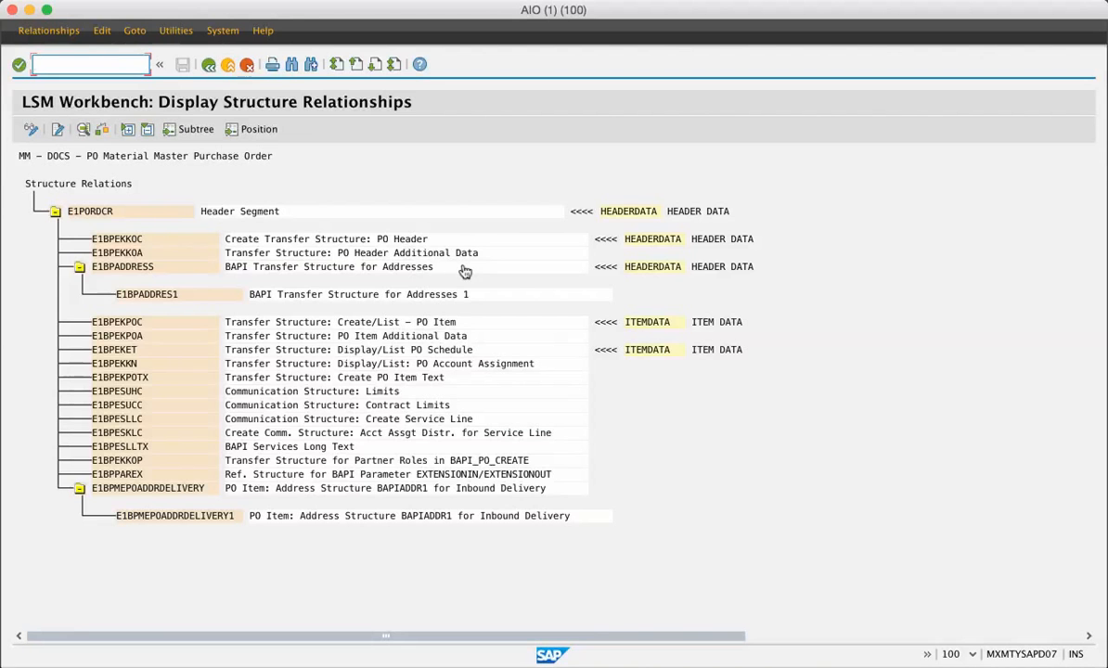
click(209, 66)
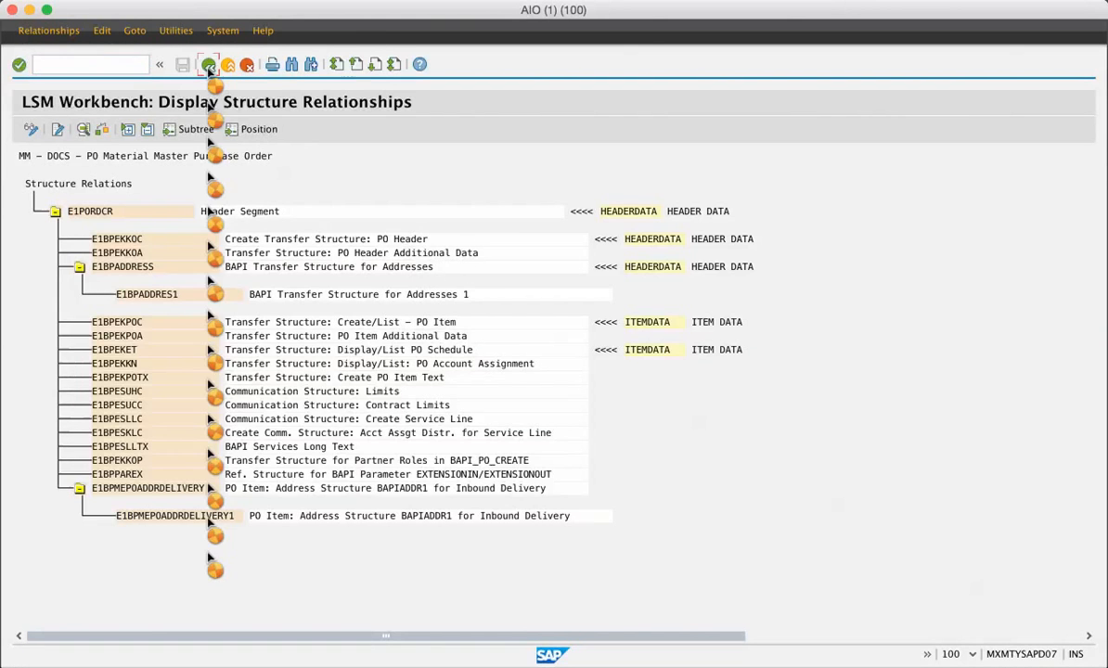
Step: Review the field mapping and conversion rules in change mode, including the source fields available for PURCH_ORG, without assigning one
click(36, 245)
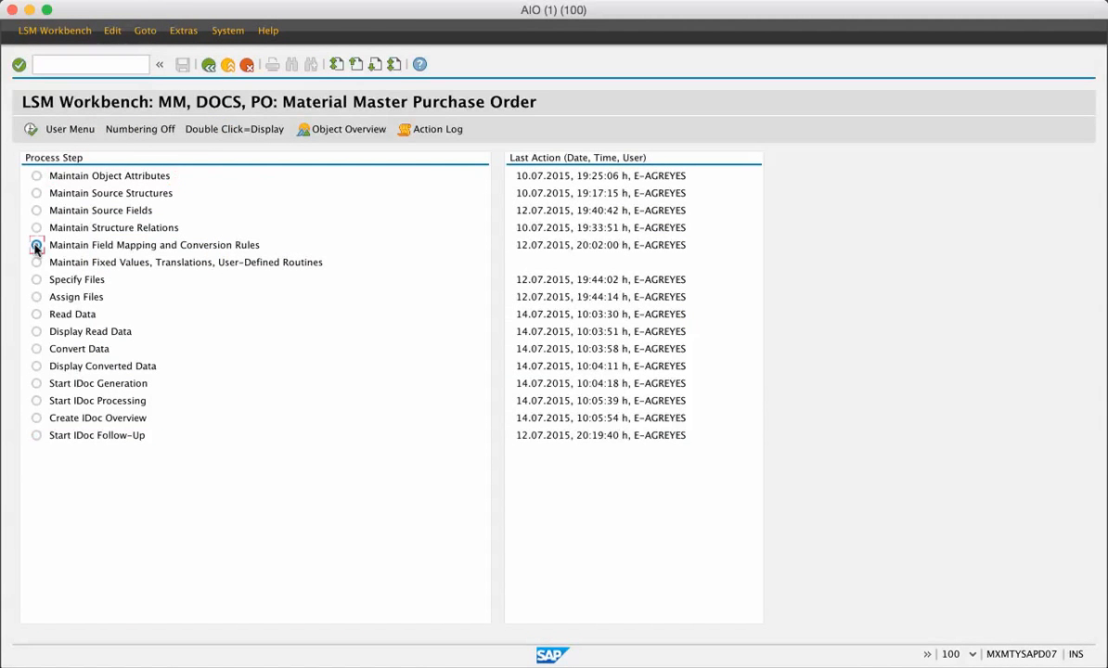
click(30, 129)
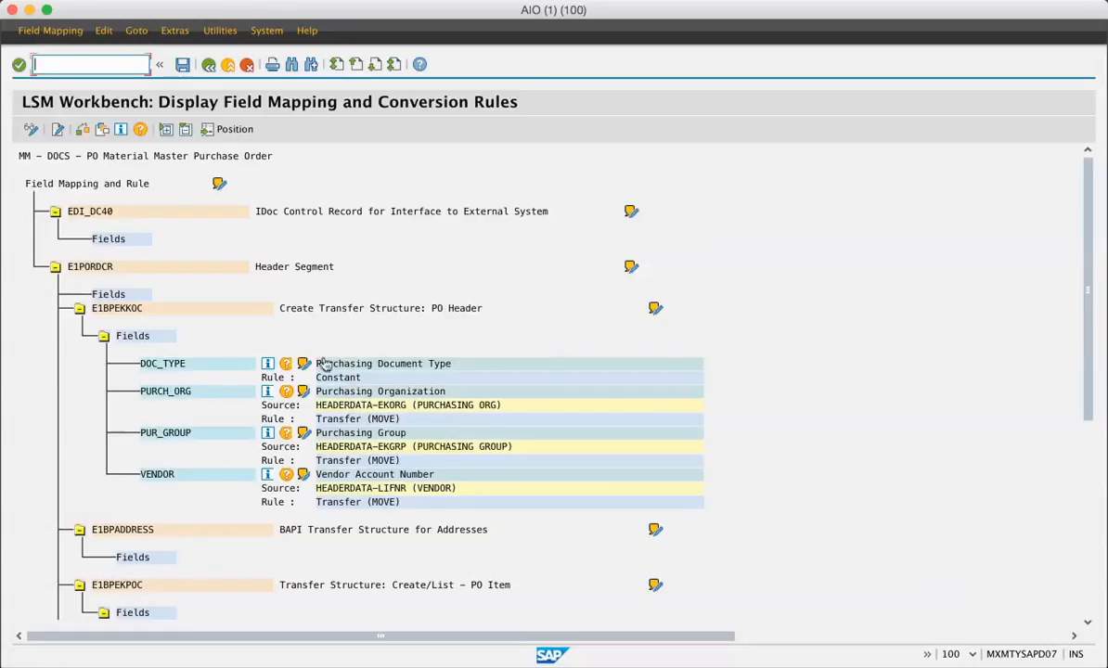
click(31, 129)
click(321, 404)
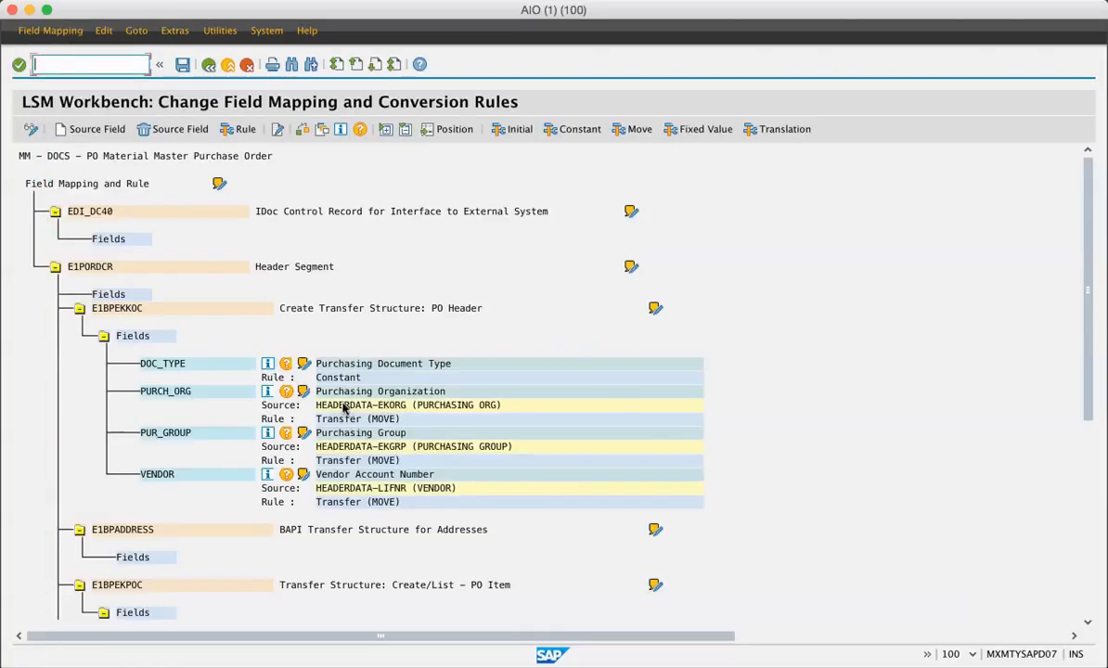
click(216, 390)
click(105, 134)
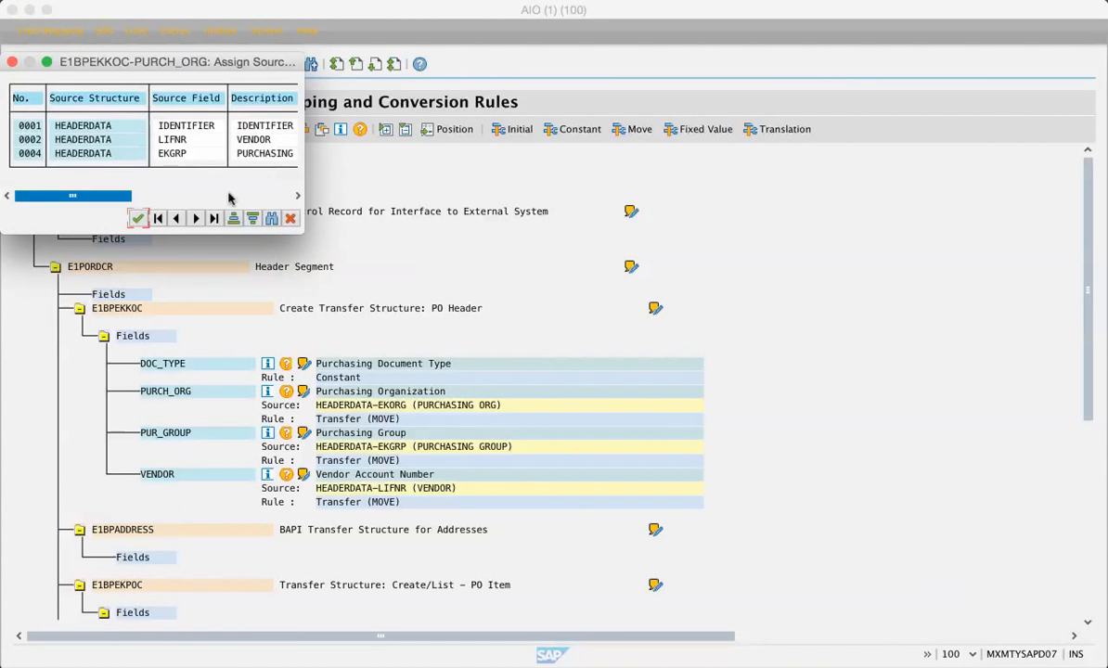
click(289, 218)
click(209, 65)
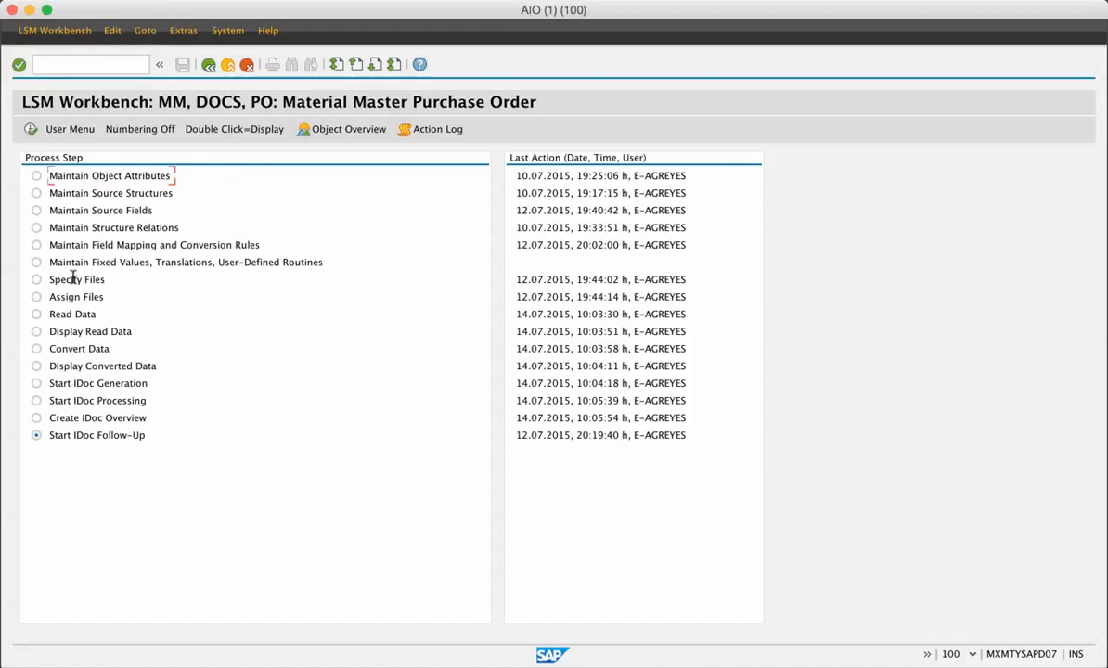
Step: Review the specified files and the properties of the legacy data file PO2Load.txt
click(36, 279)
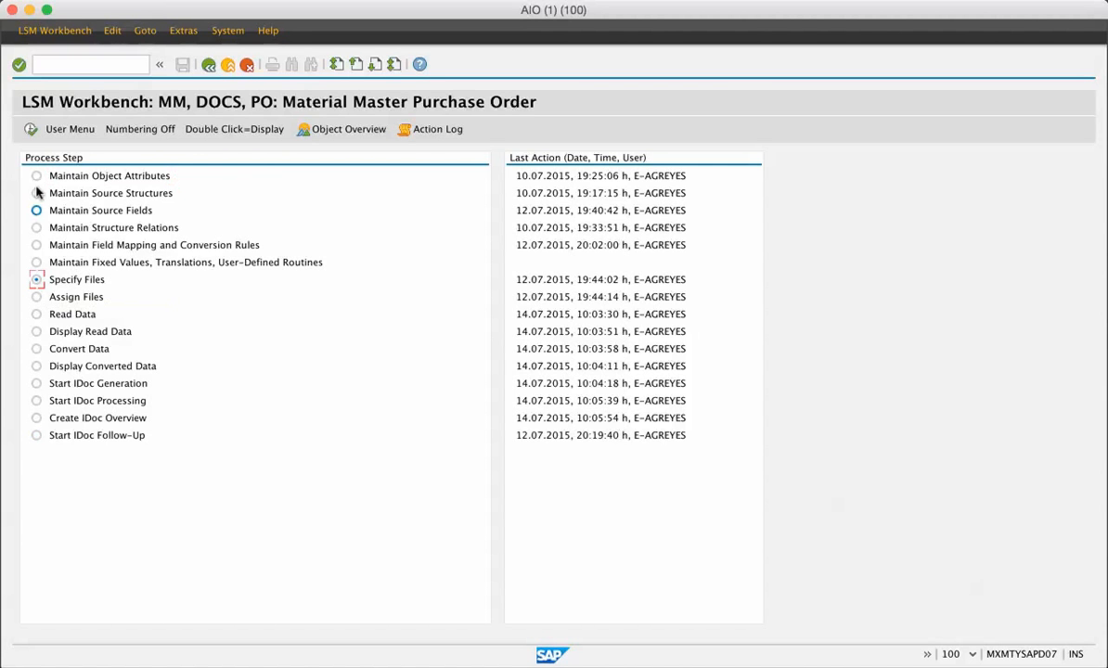
click(30, 130)
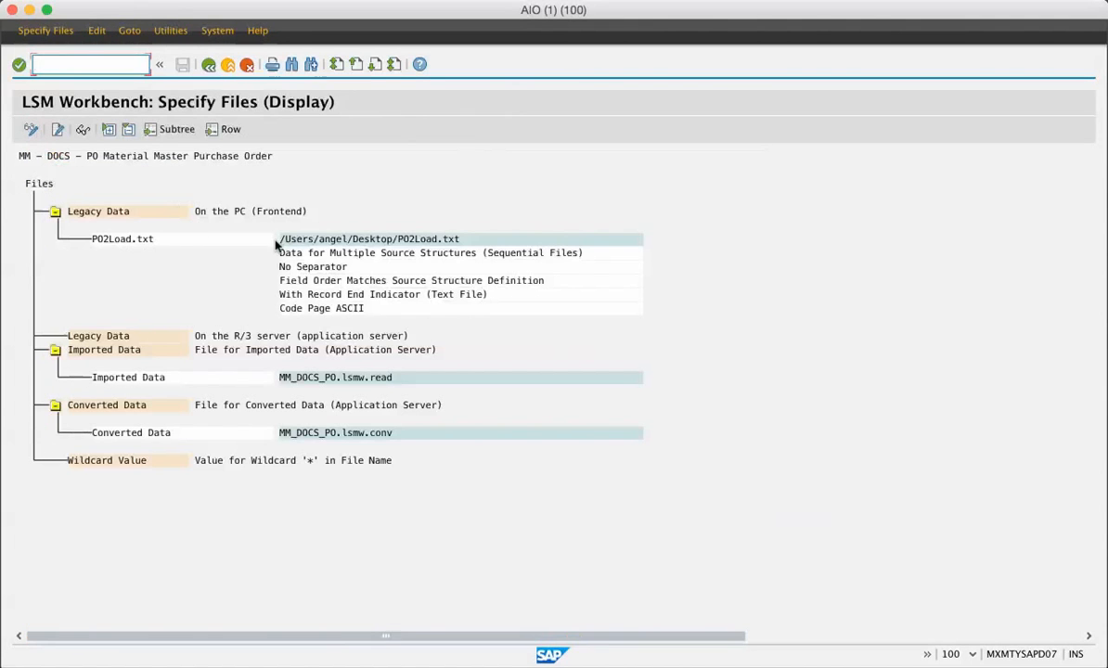
double_click(227, 241)
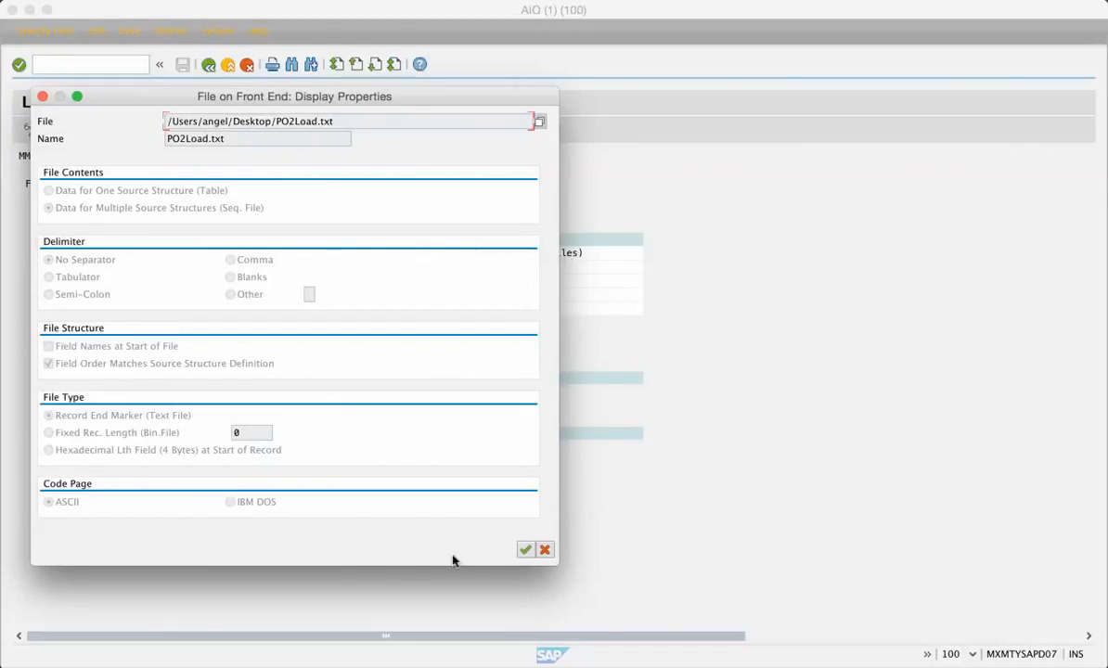
click(525, 549)
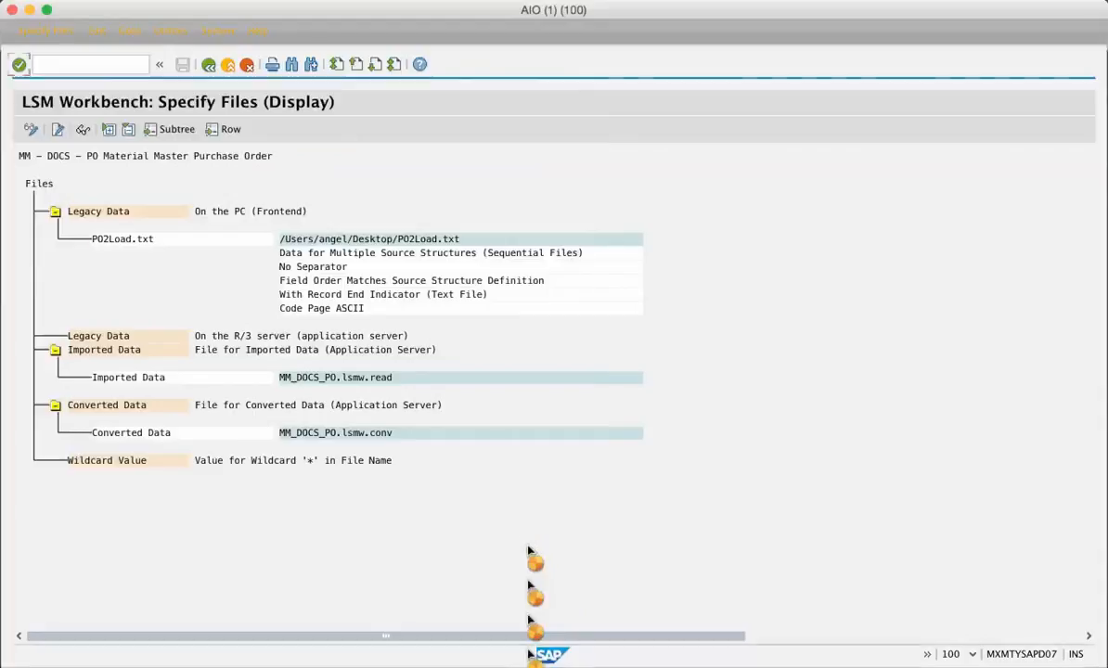
click(209, 64)
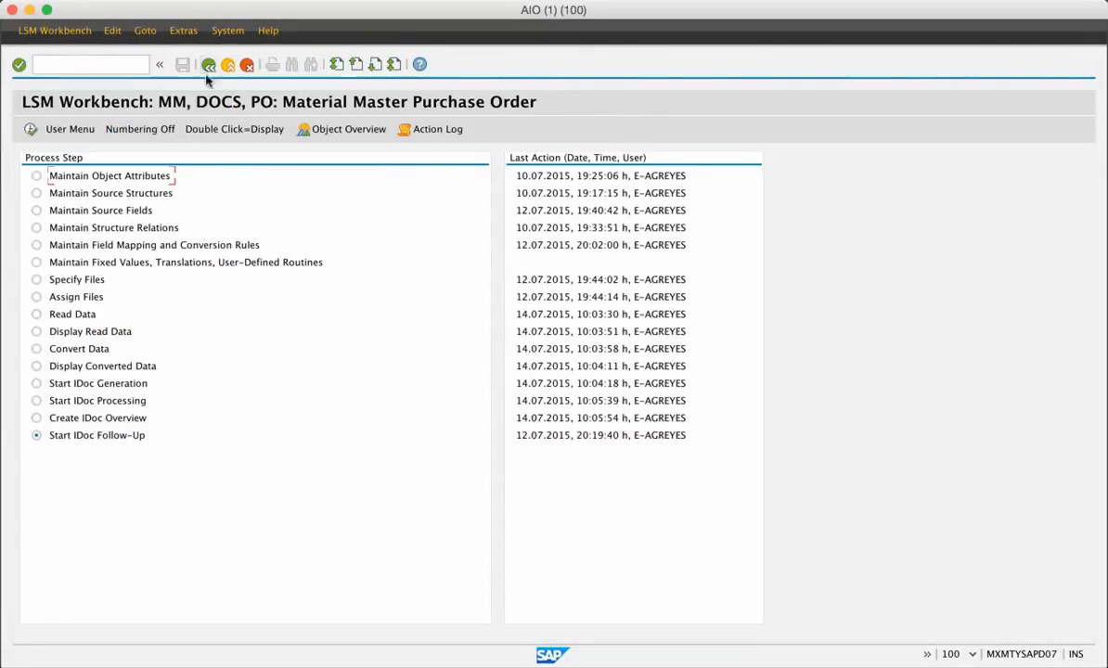
Step: Run Read Data for the purchase order object with no transaction number restriction and return to the process steps
click(37, 315)
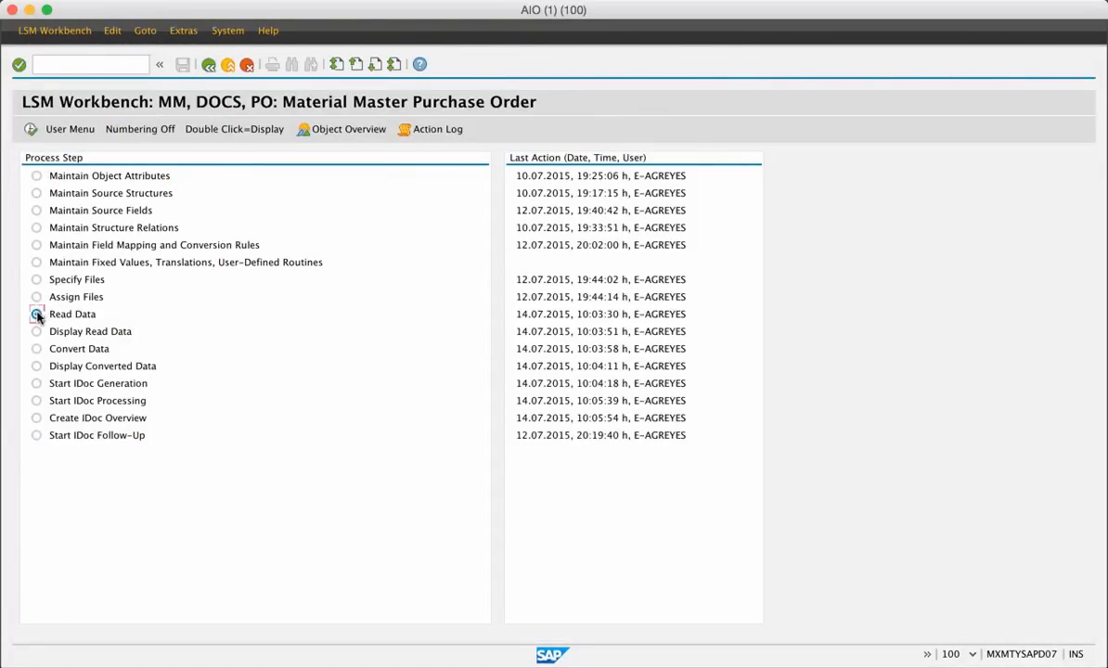
click(31, 130)
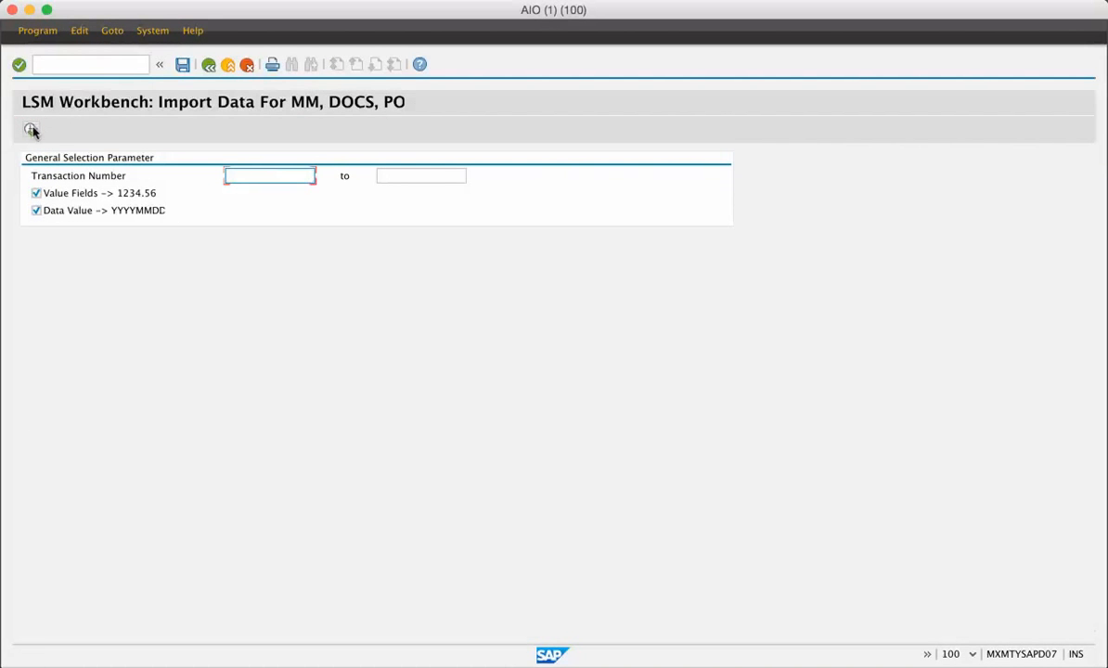
click(31, 130)
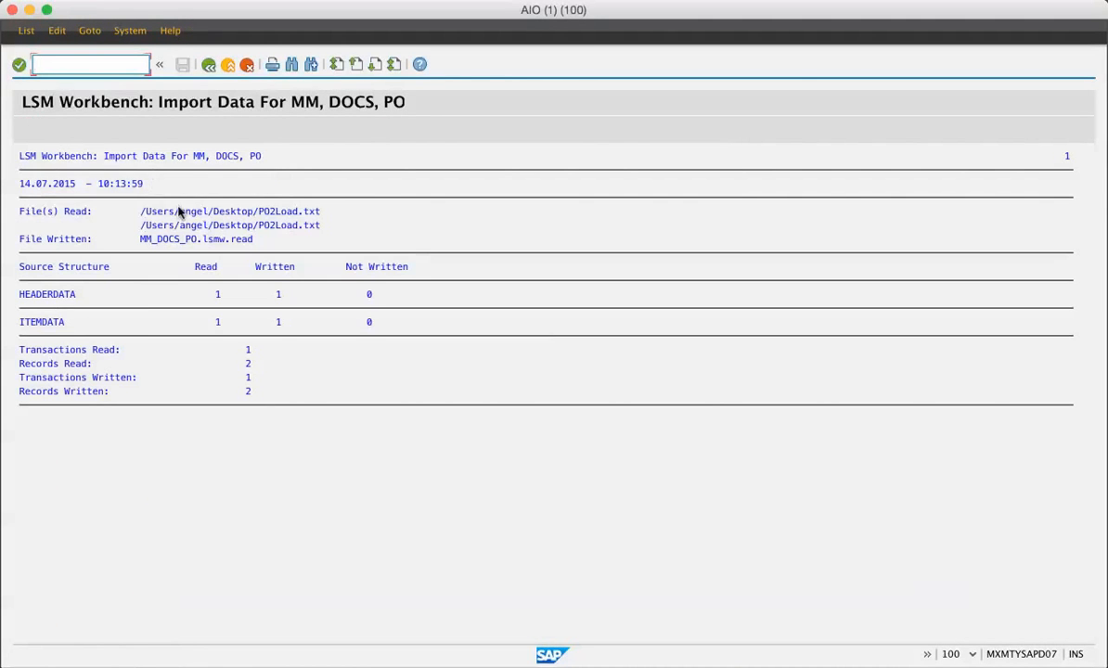
click(208, 65)
click(209, 65)
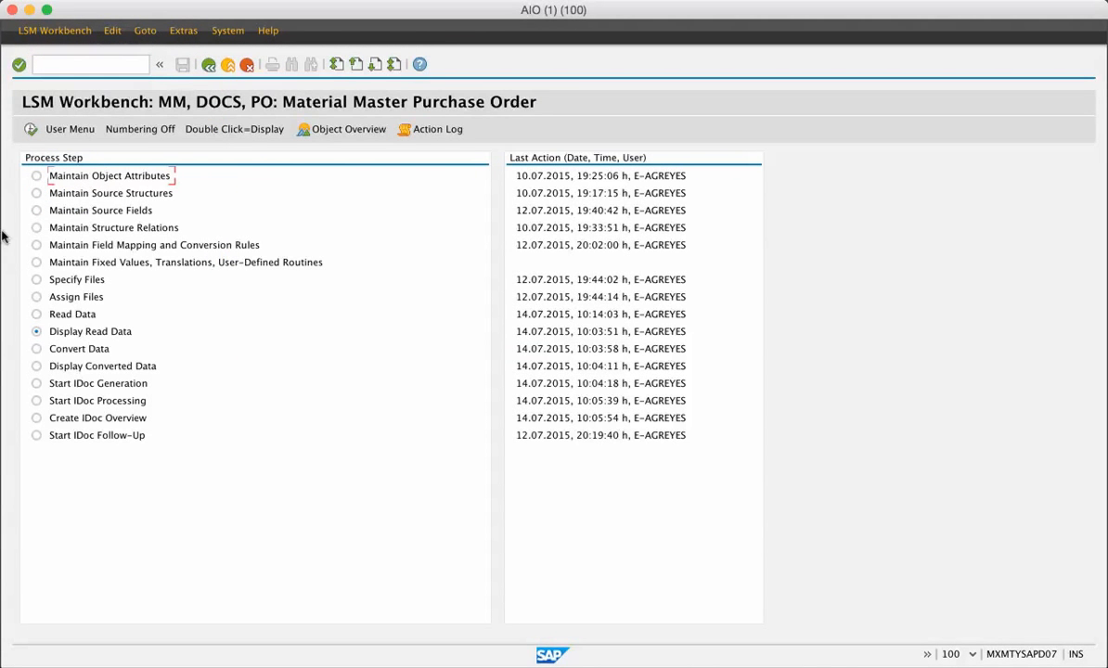
Step: Display the read data without a line restriction and inspect the field values of the HEADERDATA and ITEMDATA records
click(30, 129)
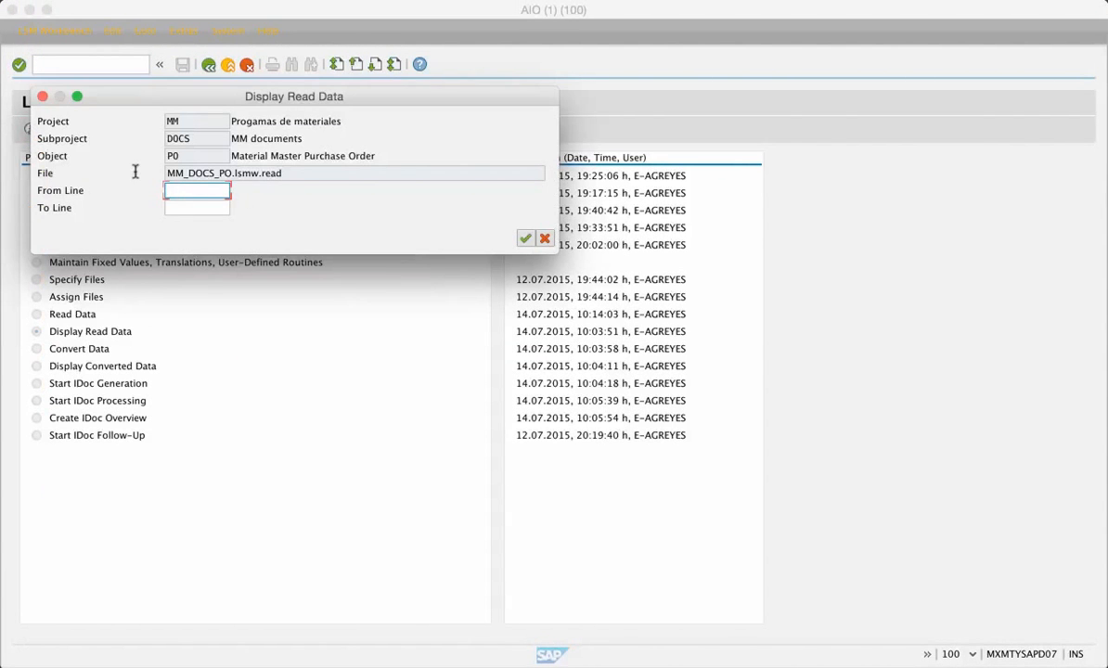
click(524, 239)
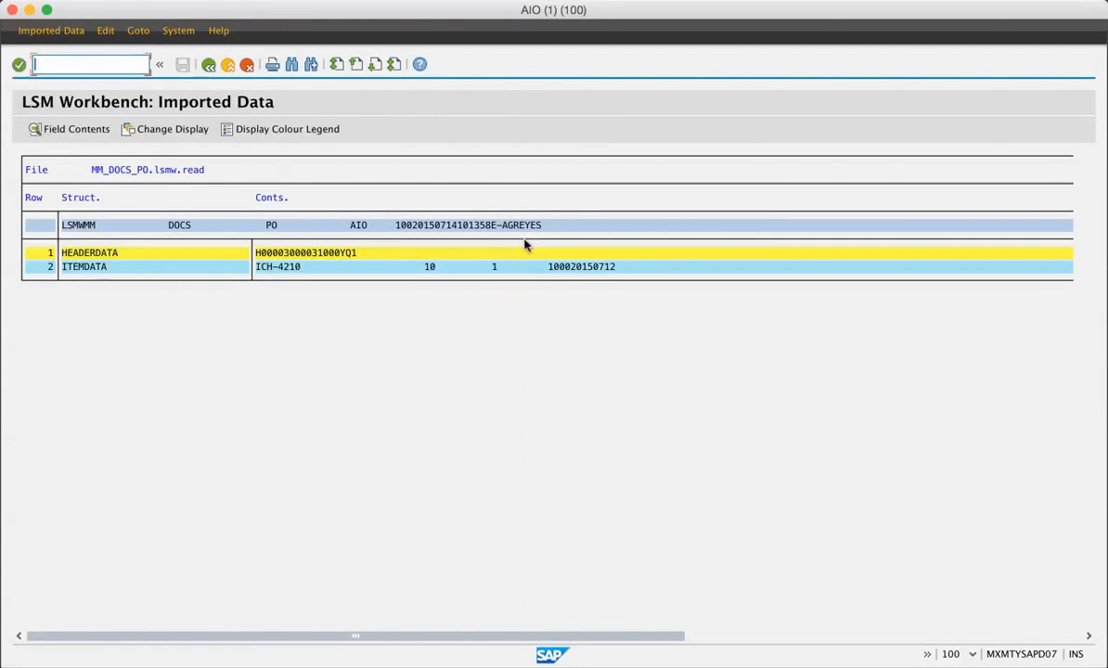
double_click(369, 252)
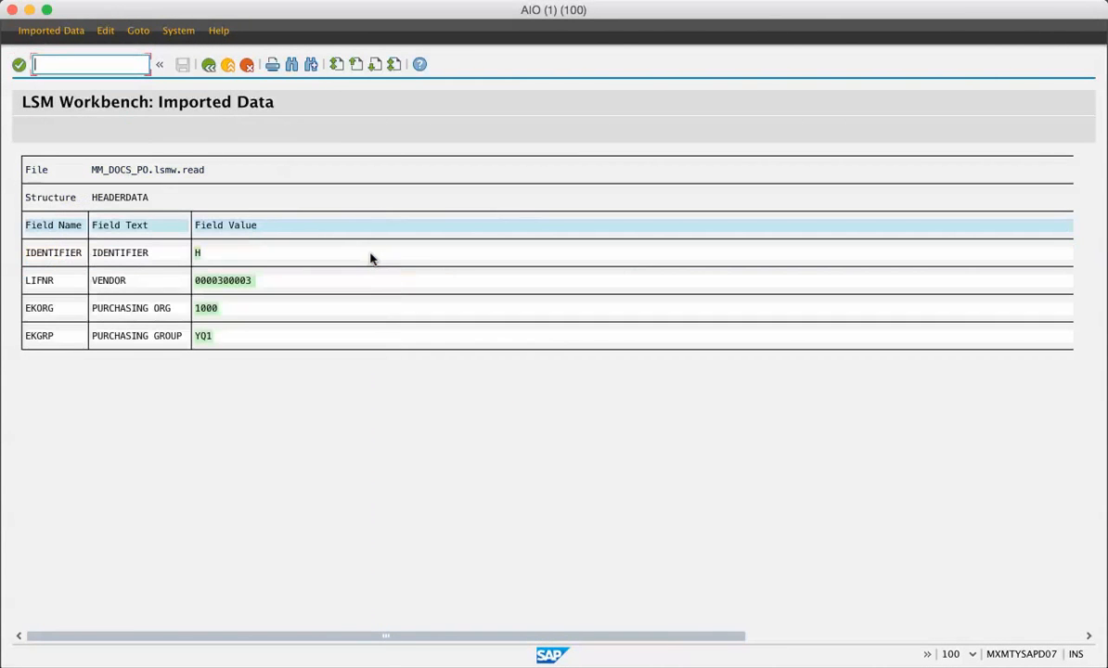
click(208, 64)
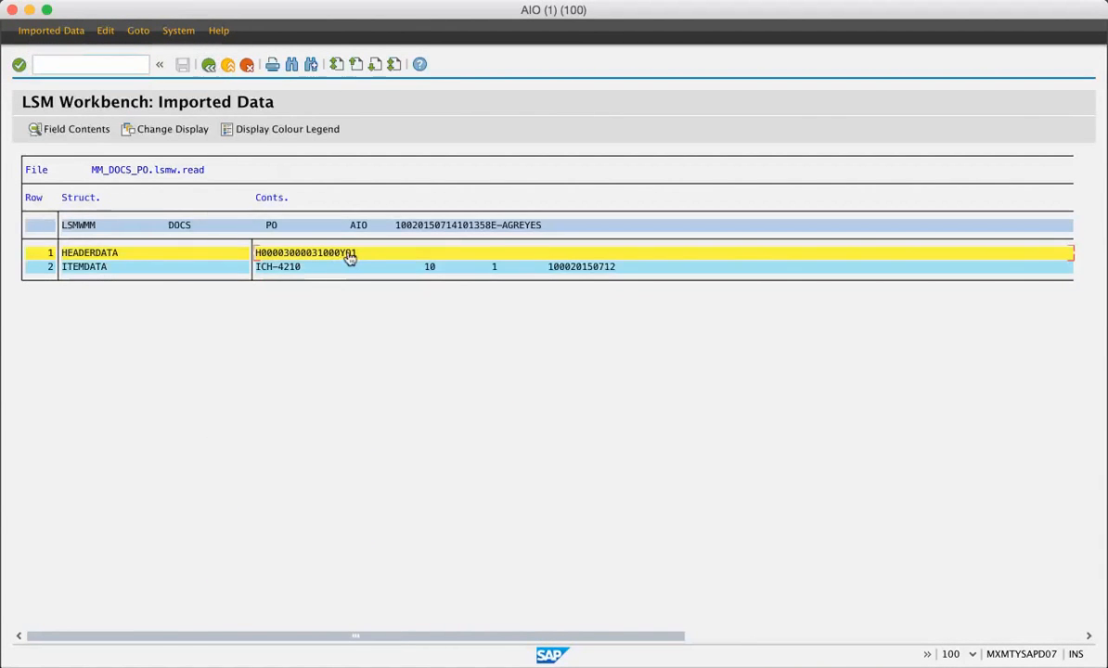
double_click(340, 268)
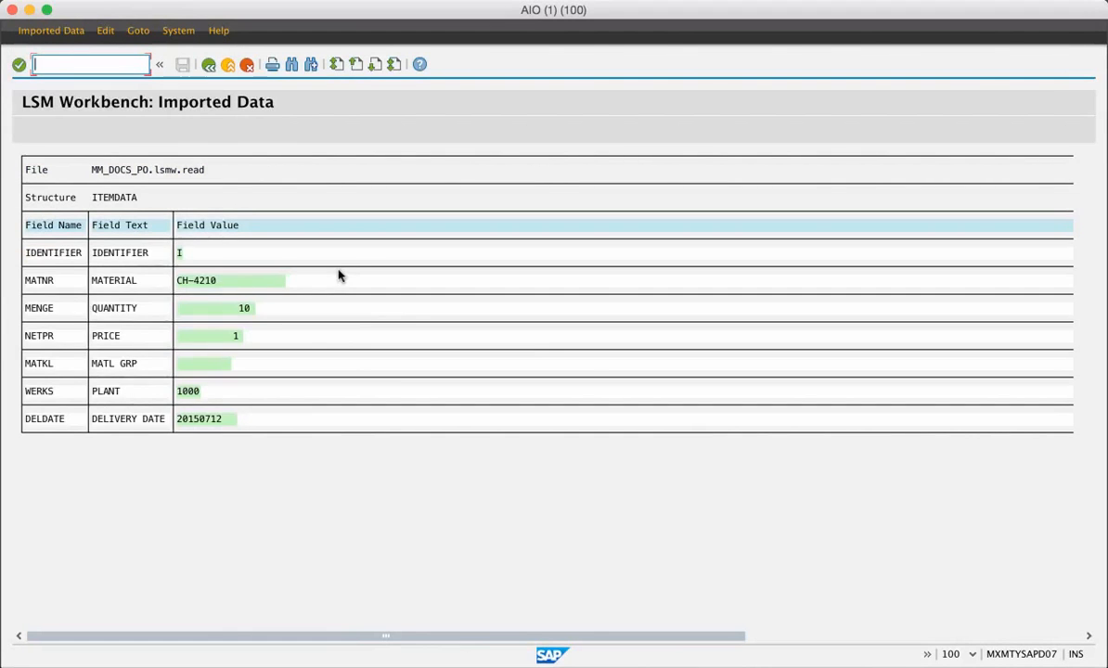
Step: Switch to Vim to compare the header and item lines of PO2Load.txt with the imported data, and return to the LSMW process steps
key(super+Tab)
key(super+Tab)
key(super+Tab)
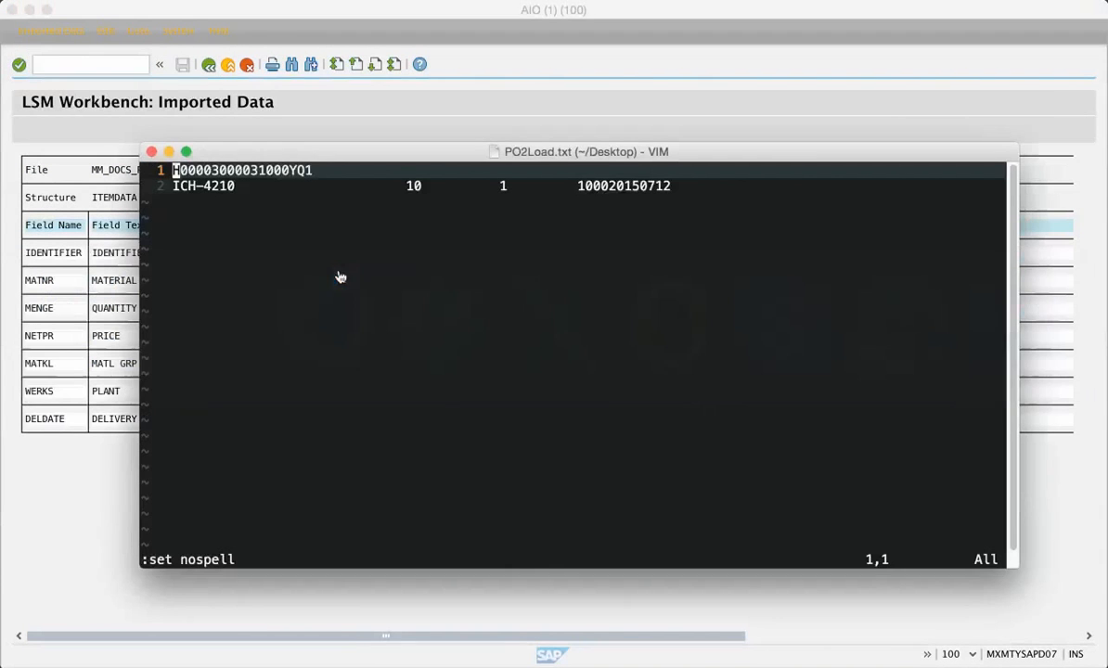
click(176, 185)
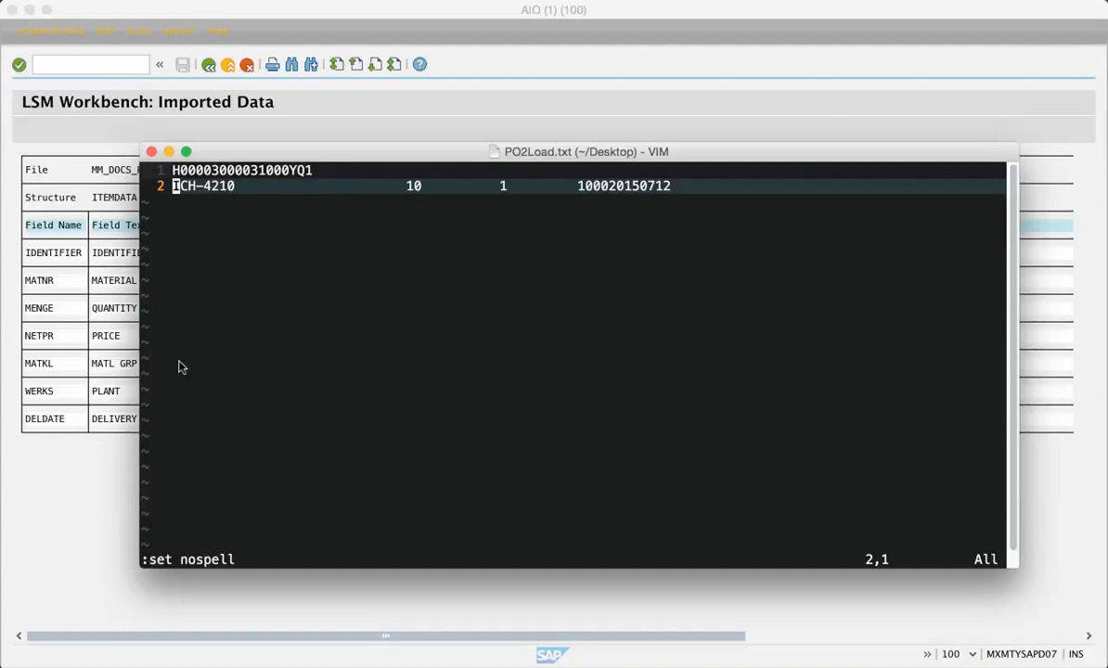
click(83, 490)
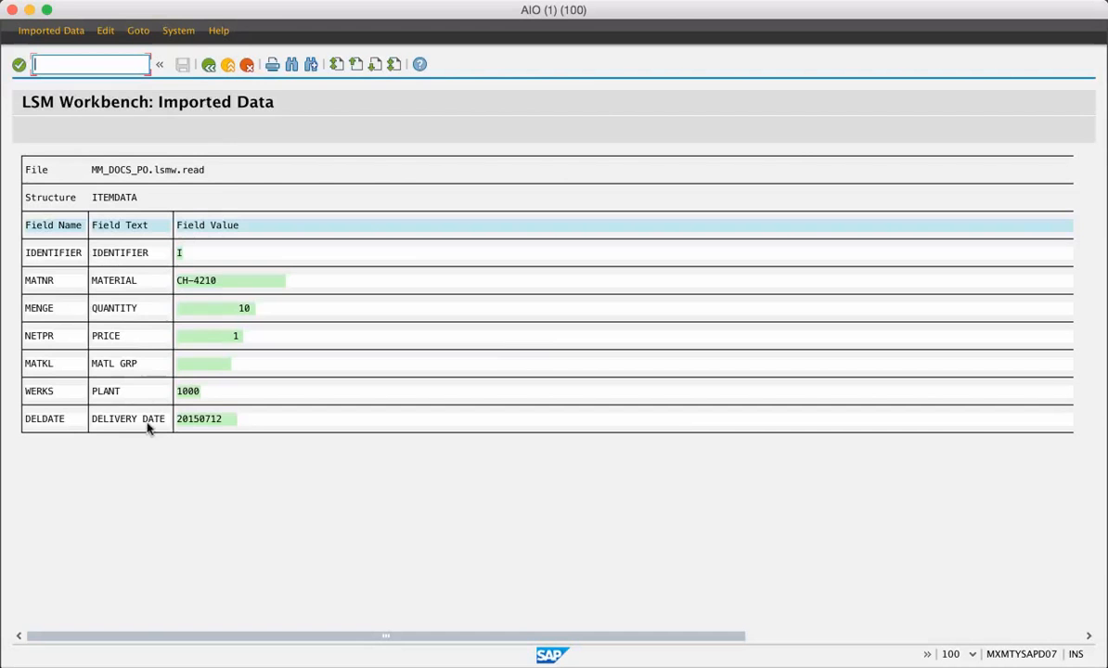
click(208, 66)
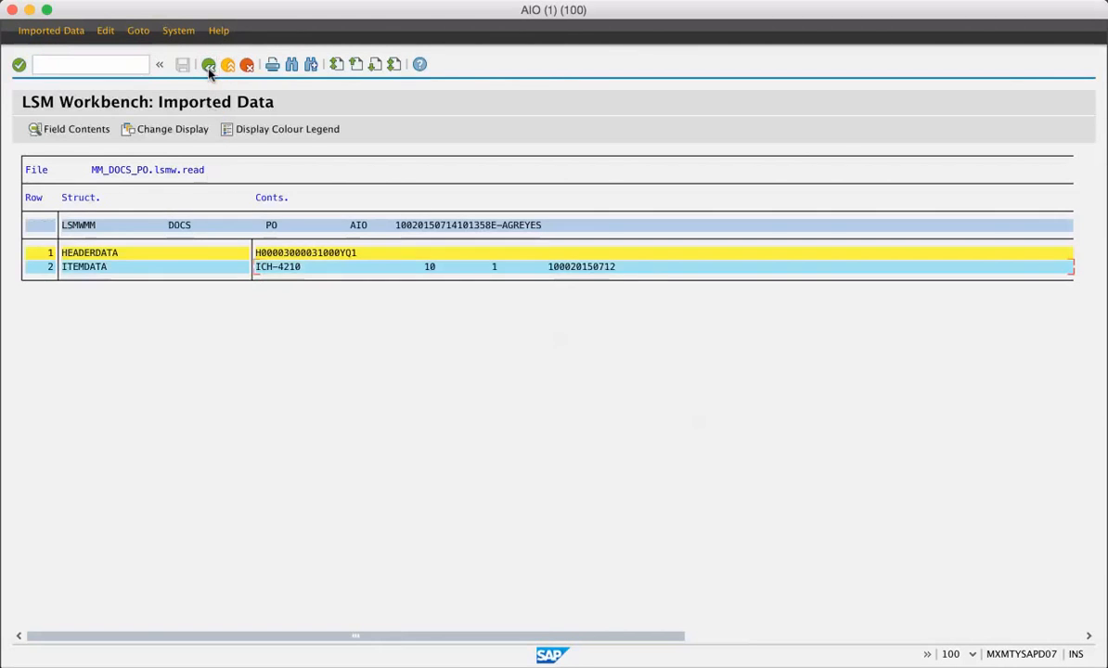
click(208, 65)
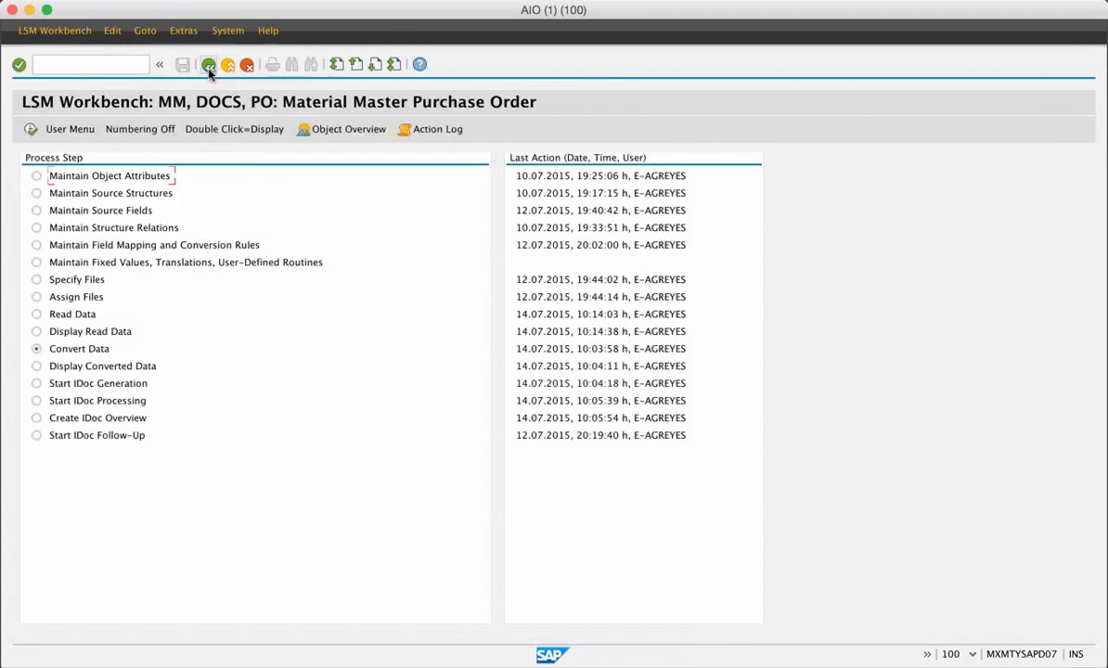
Step: Run Convert Data with the Create File output type and no transaction number restriction, and return to the process steps
click(31, 131)
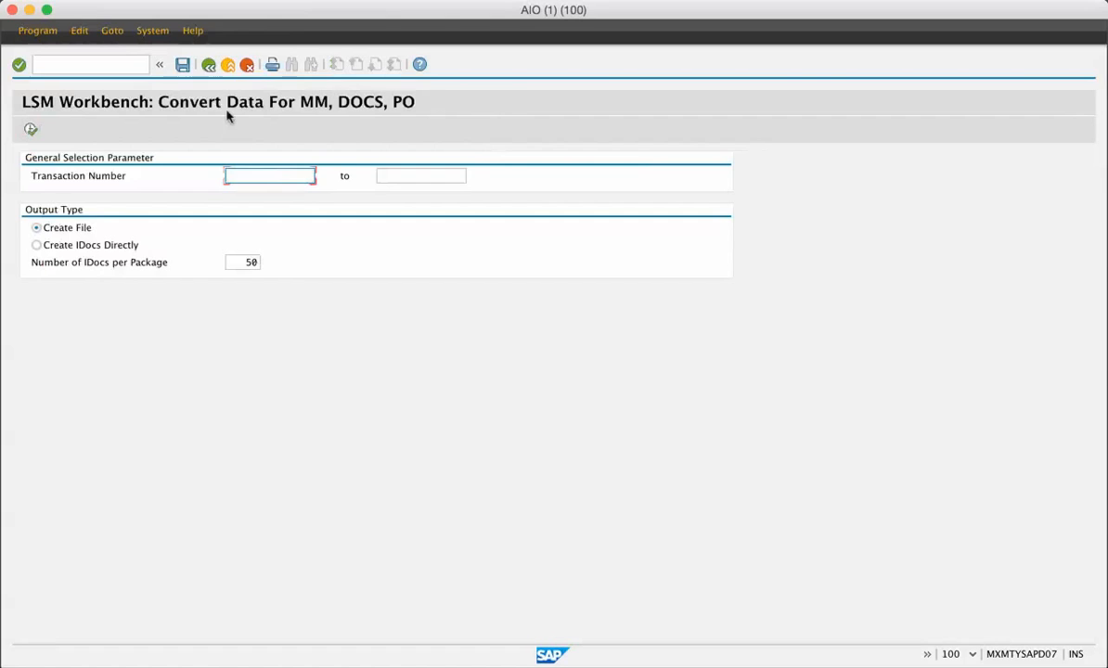
click(30, 129)
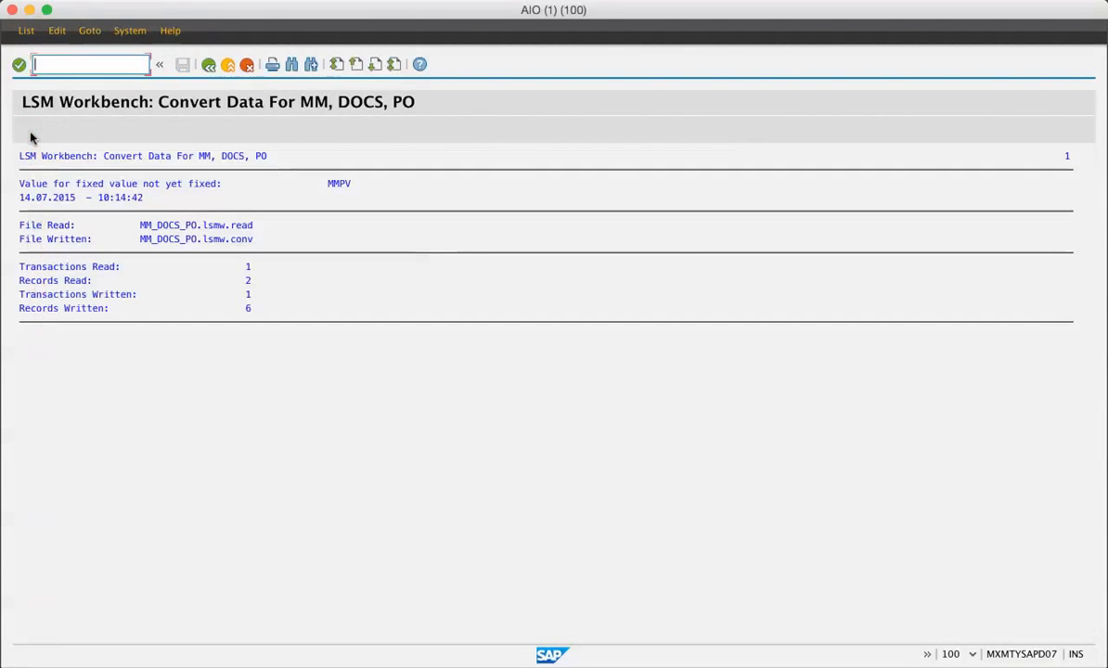
click(207, 65)
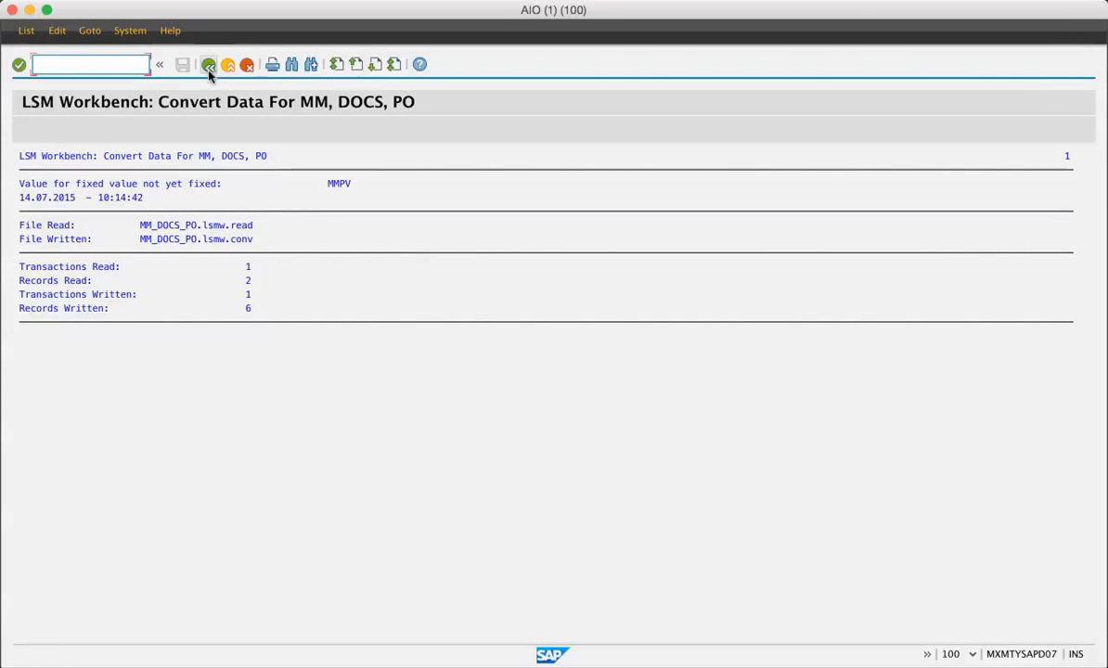
click(208, 65)
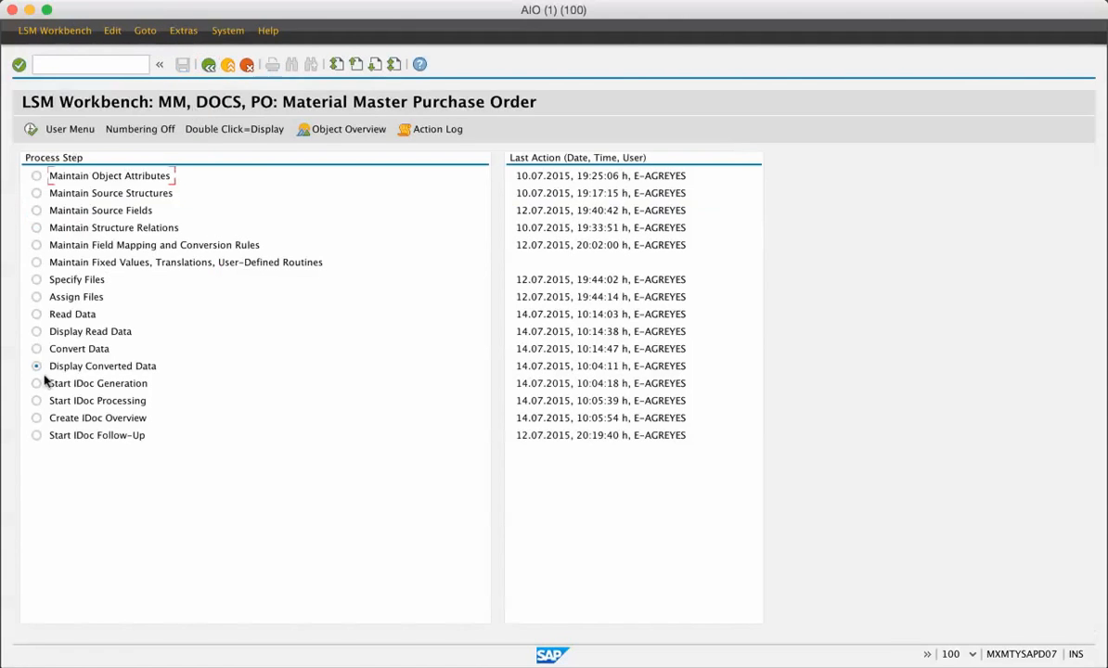
Step: Display the converted data without a line restriction, inspect the field values of the E1BPEKET segment, and return to the process steps
click(31, 129)
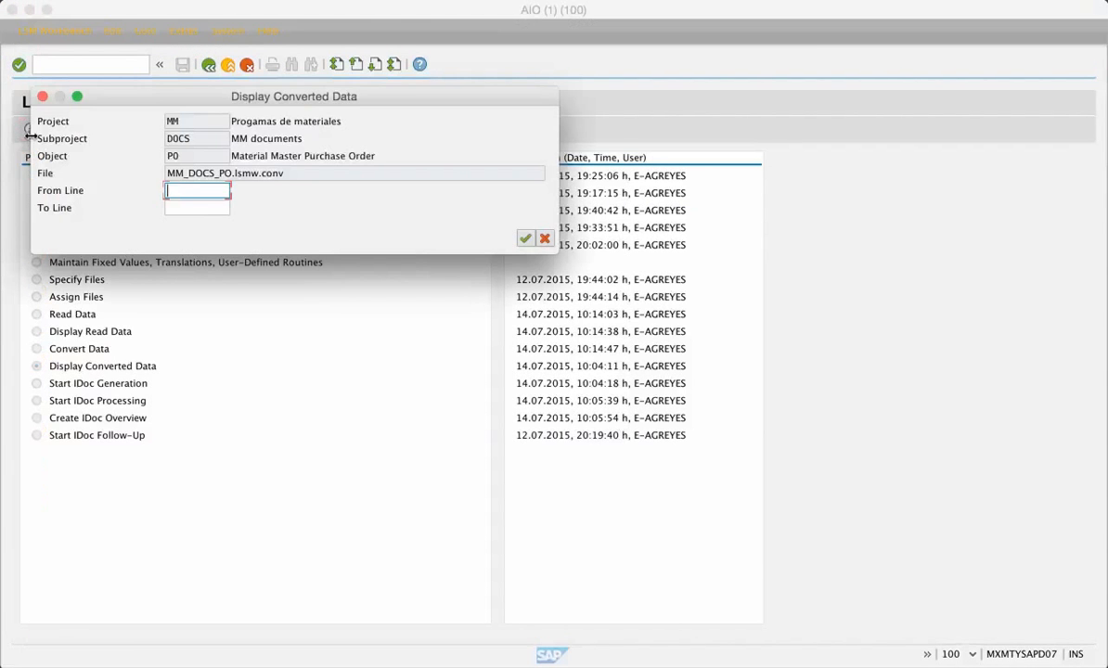
click(524, 238)
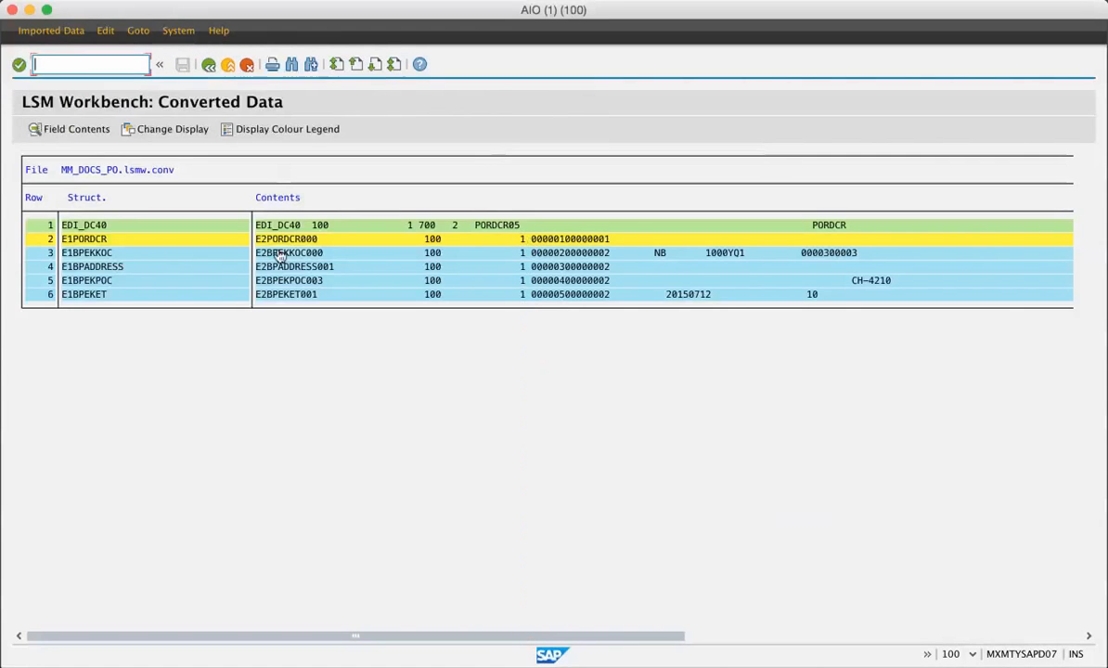
double_click(589, 294)
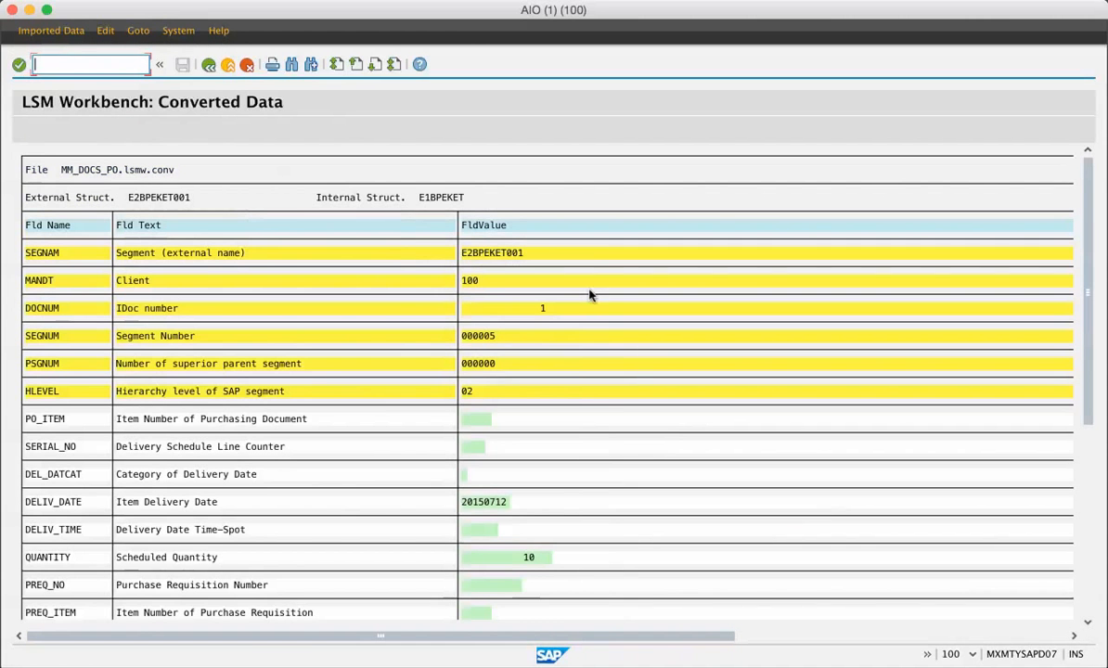
click(208, 65)
click(208, 65)
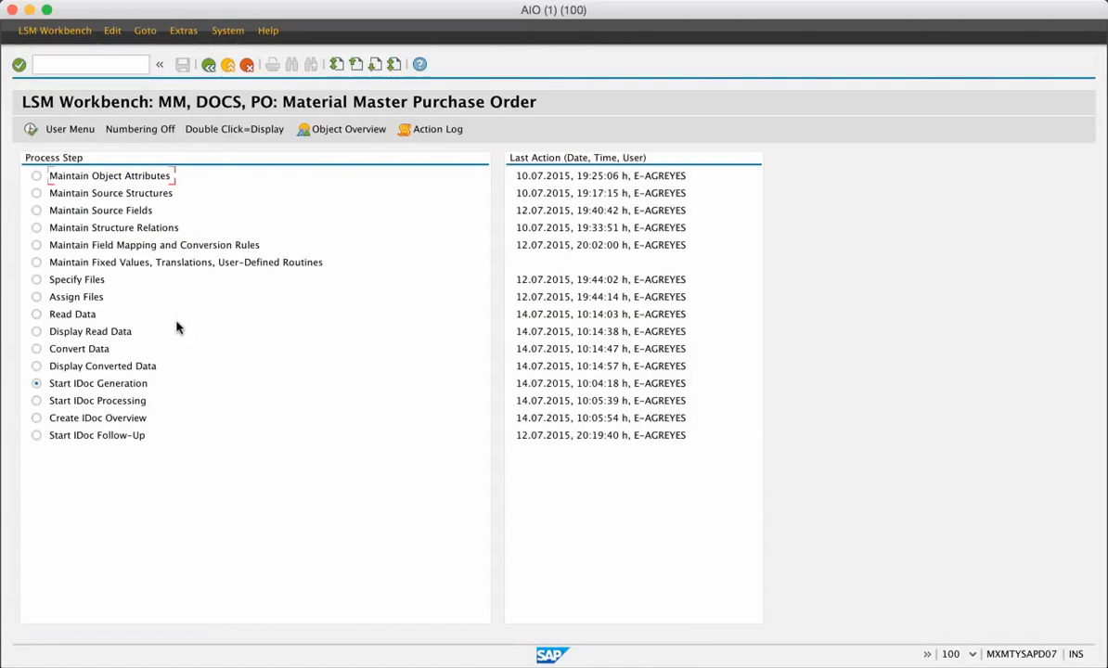
Step: Generate the IDocs from the converted data file MM_DOCS_PO.lsmw.conv and acknowledge the transfer
click(29, 130)
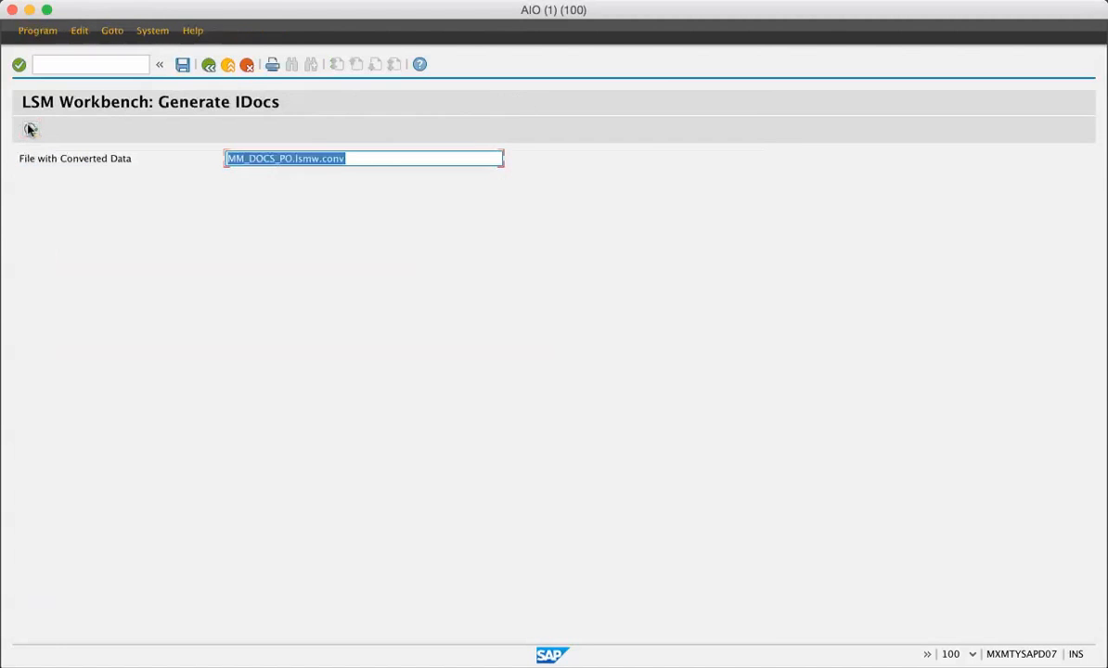
click(30, 130)
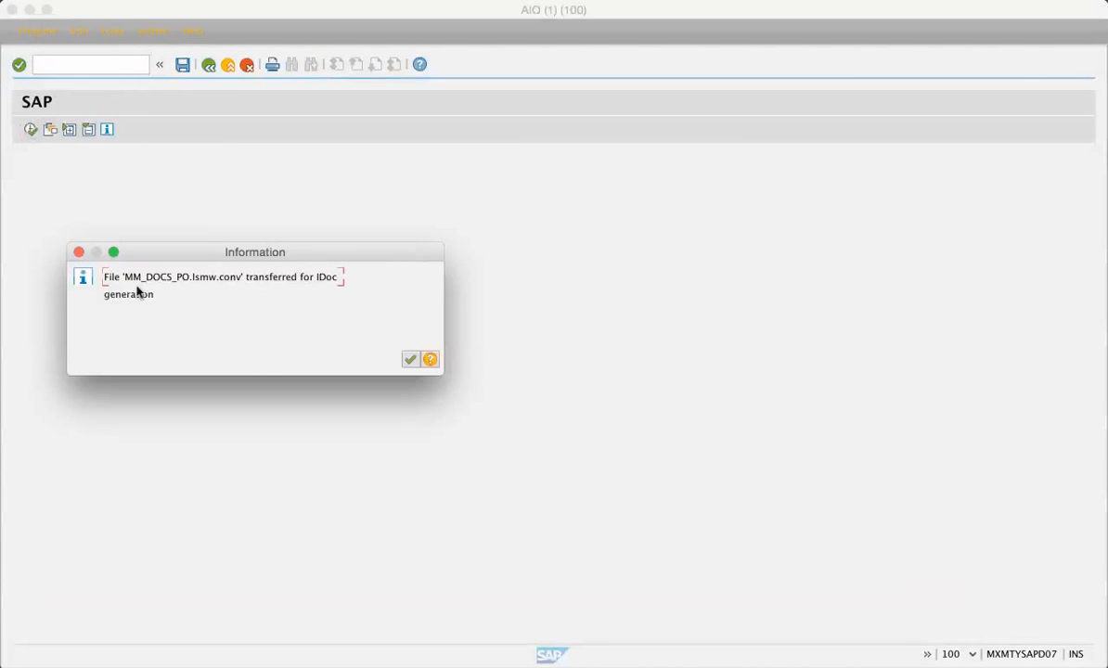
click(409, 359)
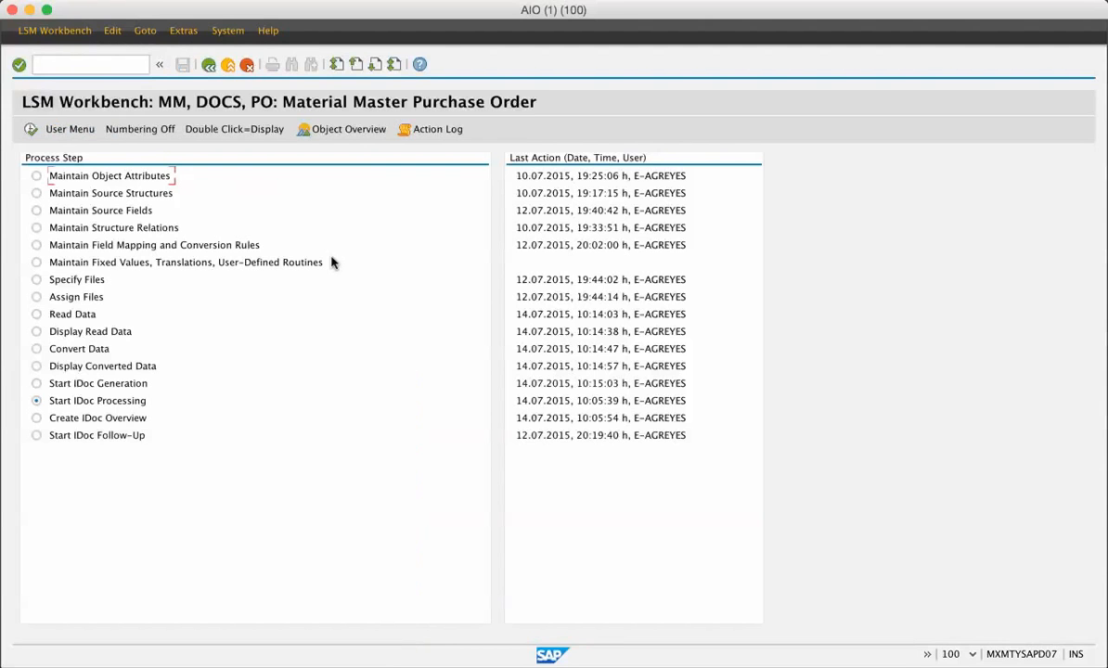
Step: Run Start IDoc Processing with the preset selection for the purchase order object and return to the process steps
click(31, 130)
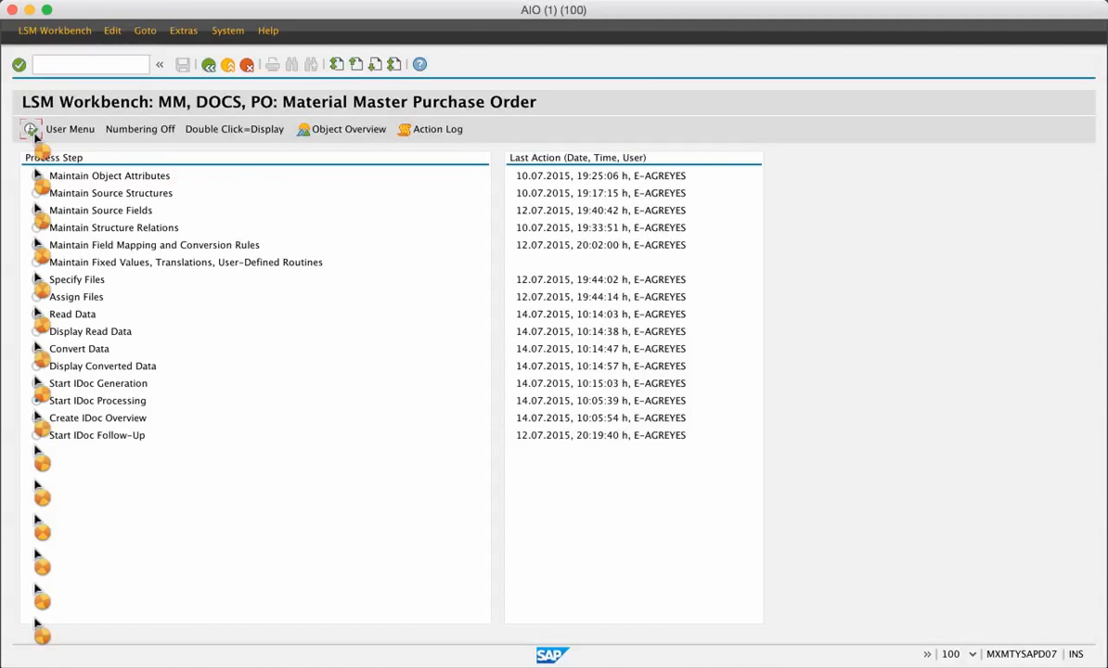
click(31, 130)
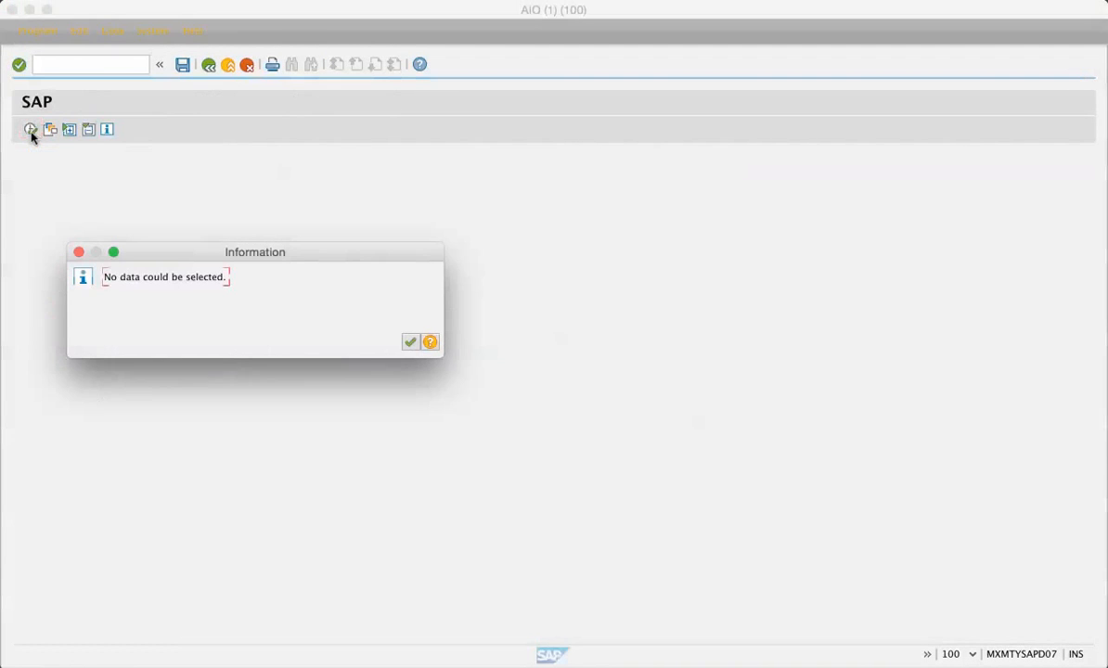
click(411, 341)
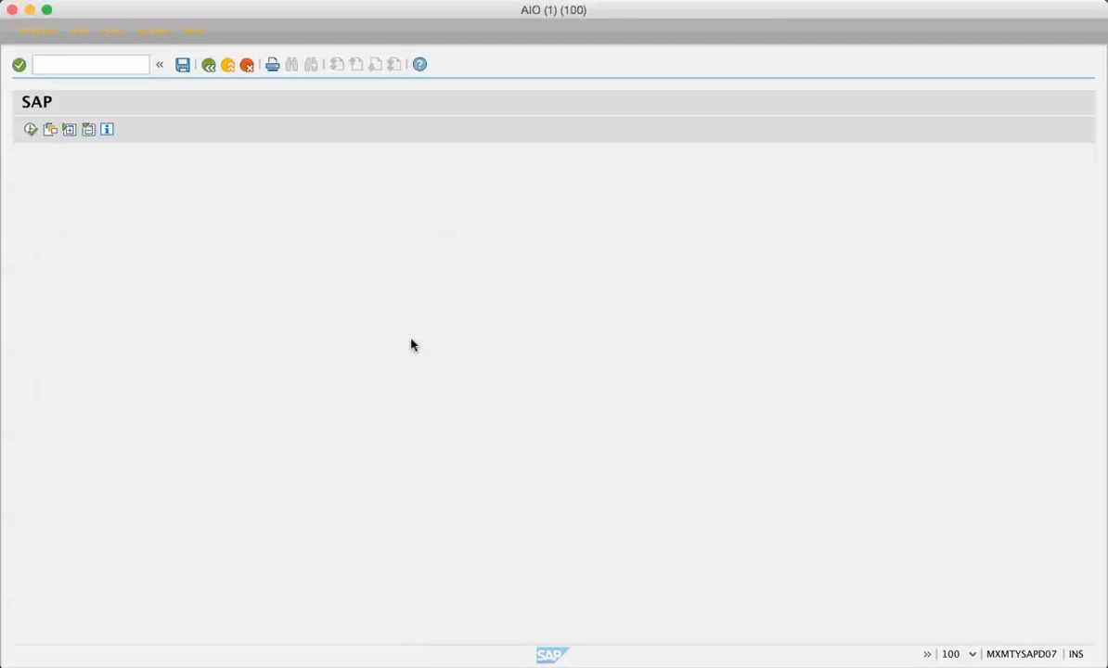
click(208, 65)
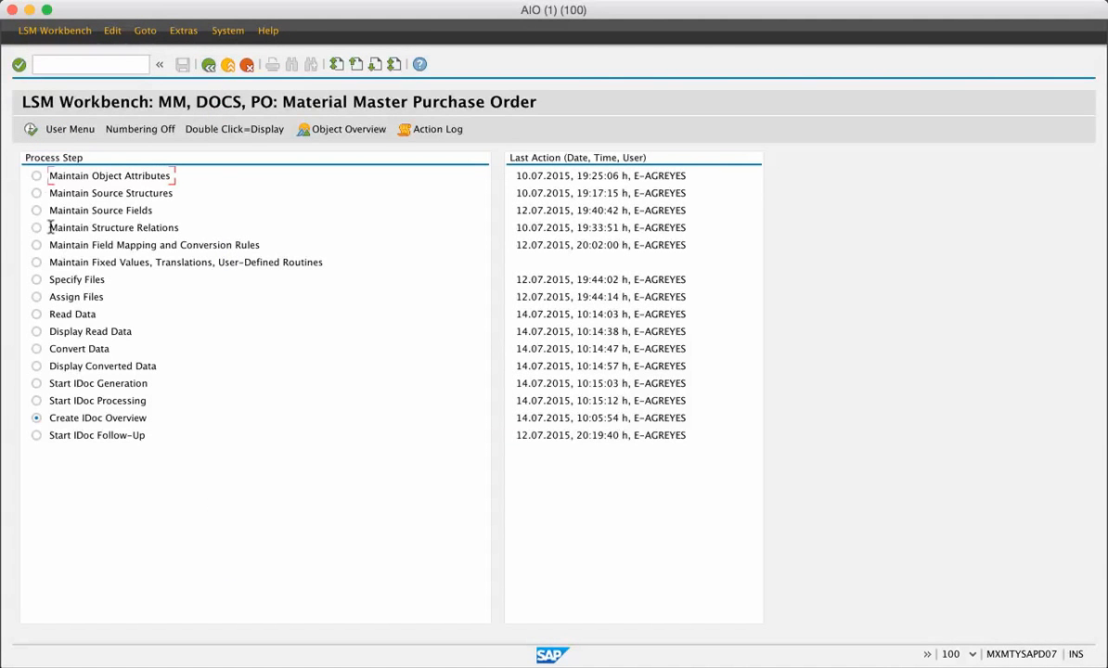
Step: Create the IDoc overview with the preset PORDCR selection and read the message under status record 53 of the IDoc
click(29, 129)
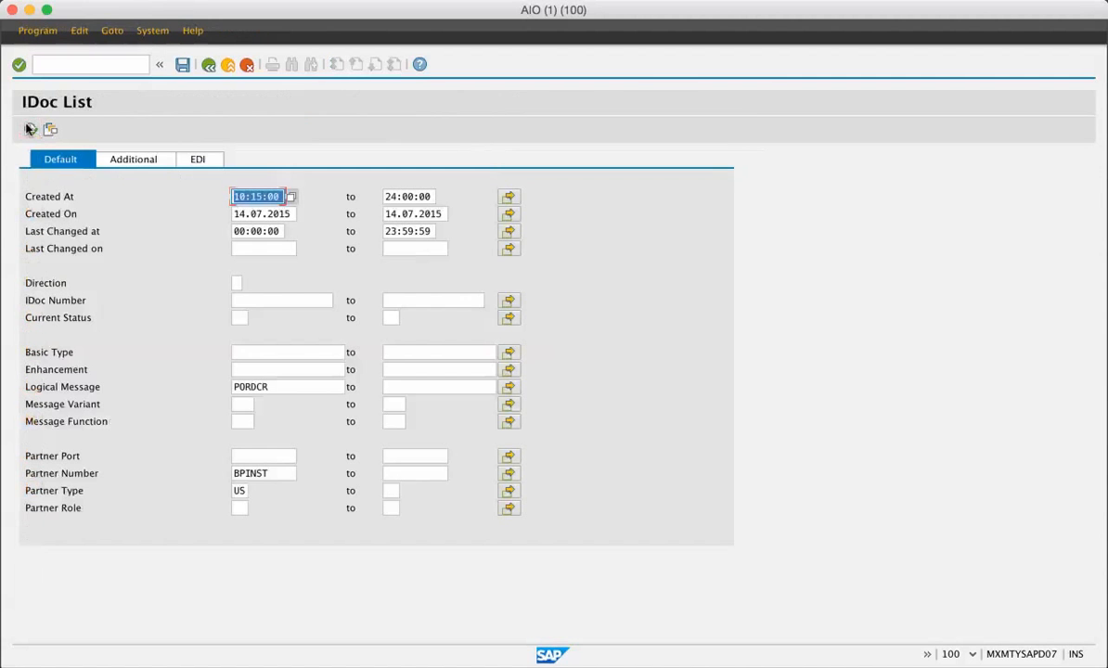
click(30, 129)
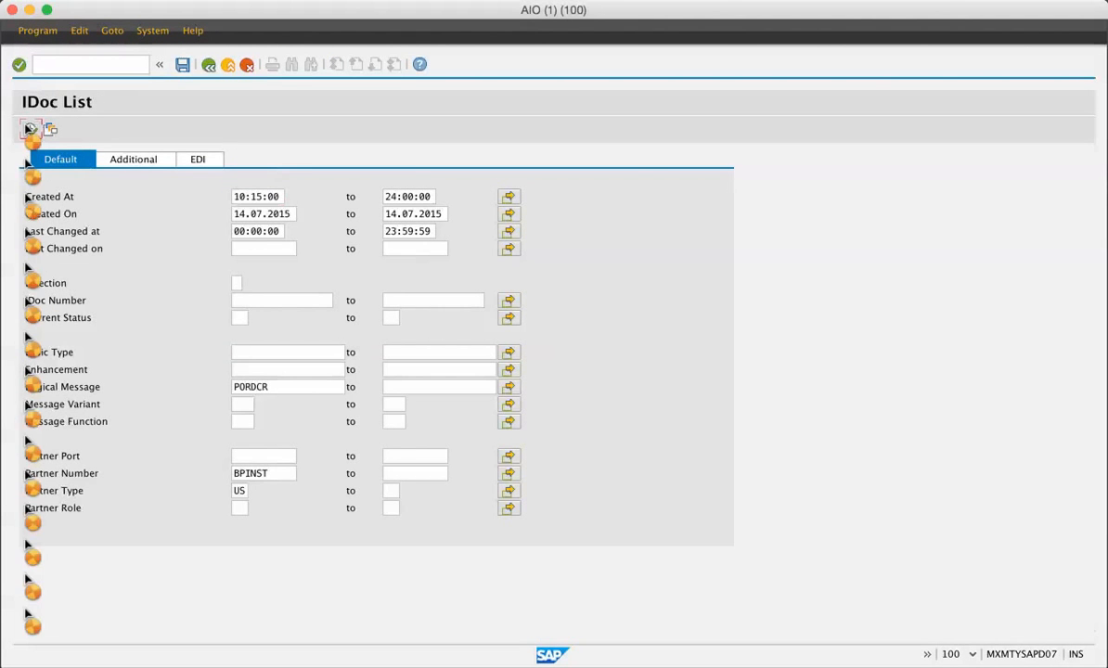
click(35, 207)
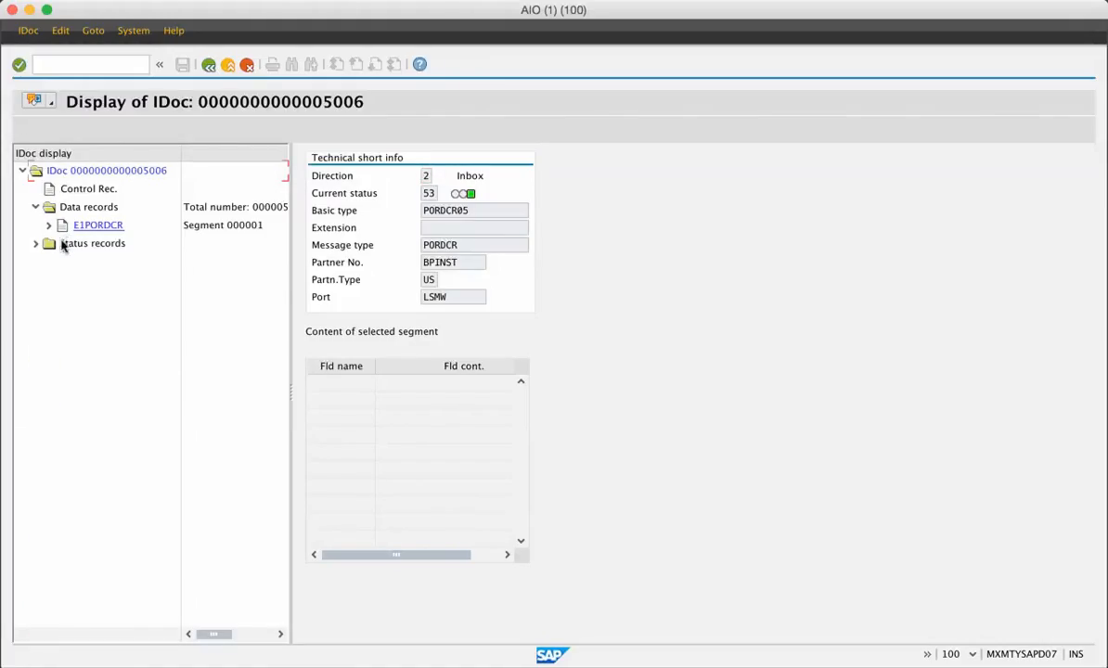
click(36, 243)
click(48, 262)
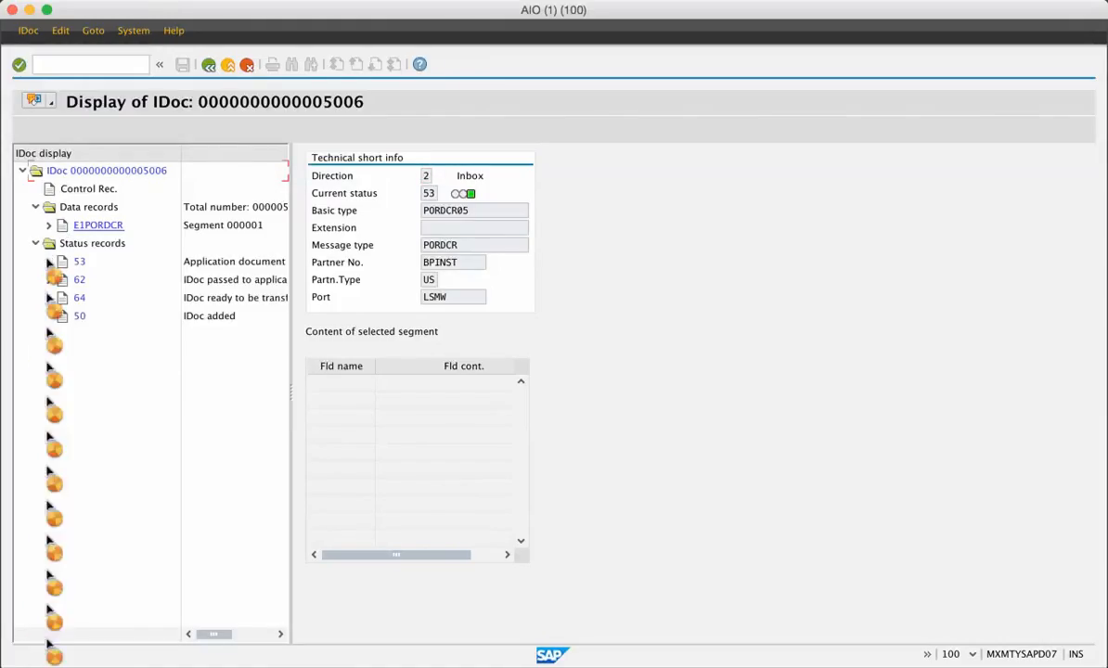
double_click(114, 281)
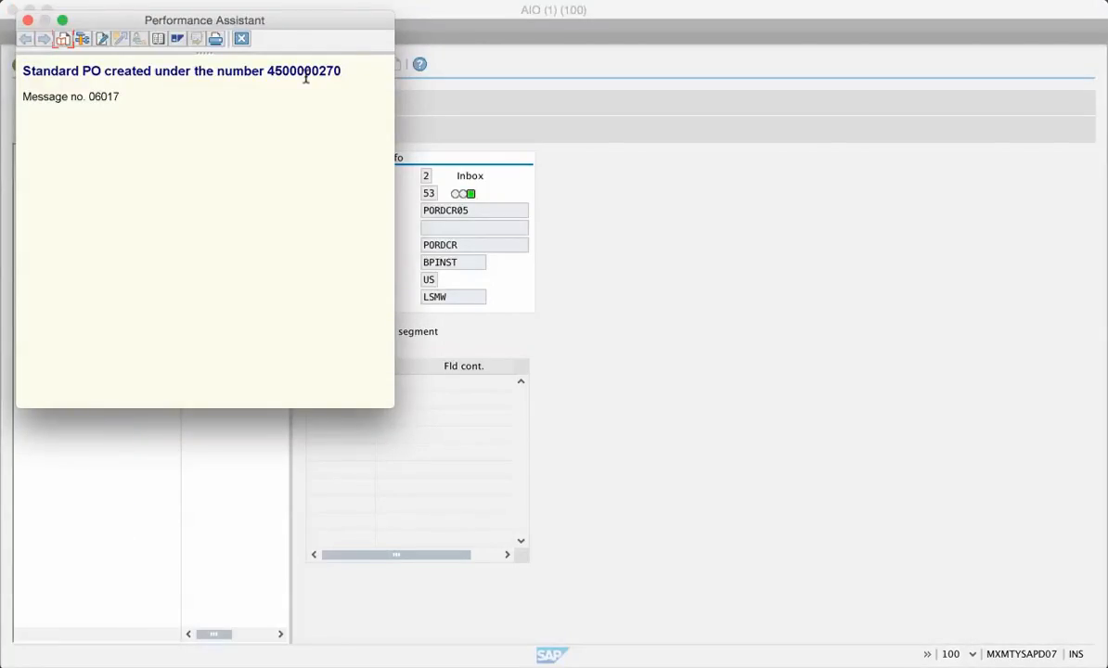
click(666, 2)
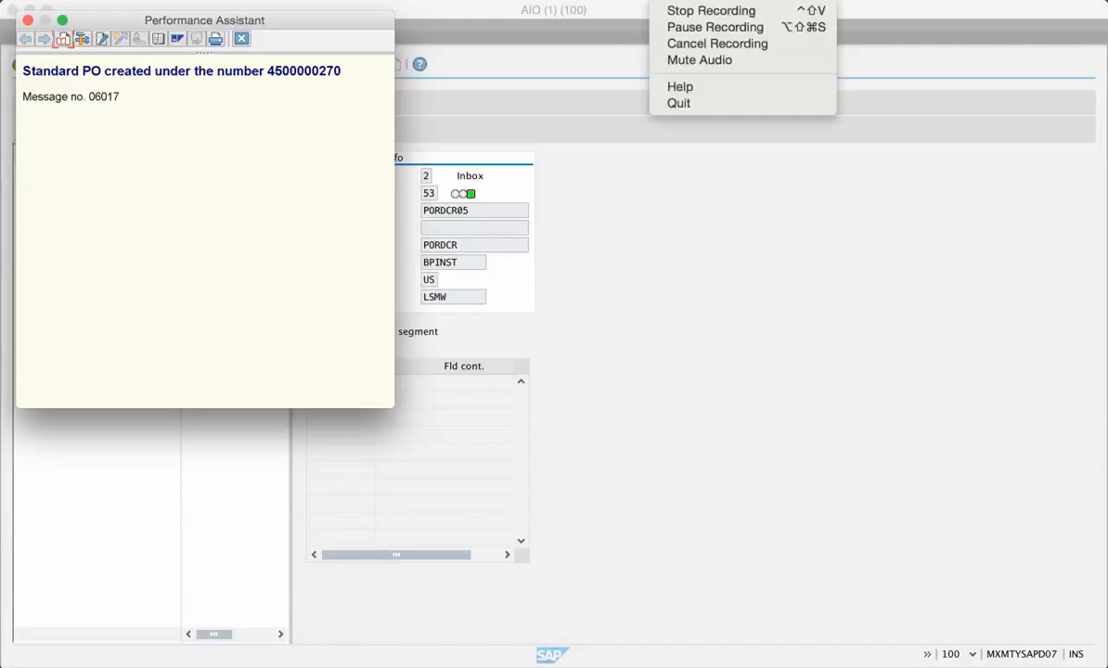